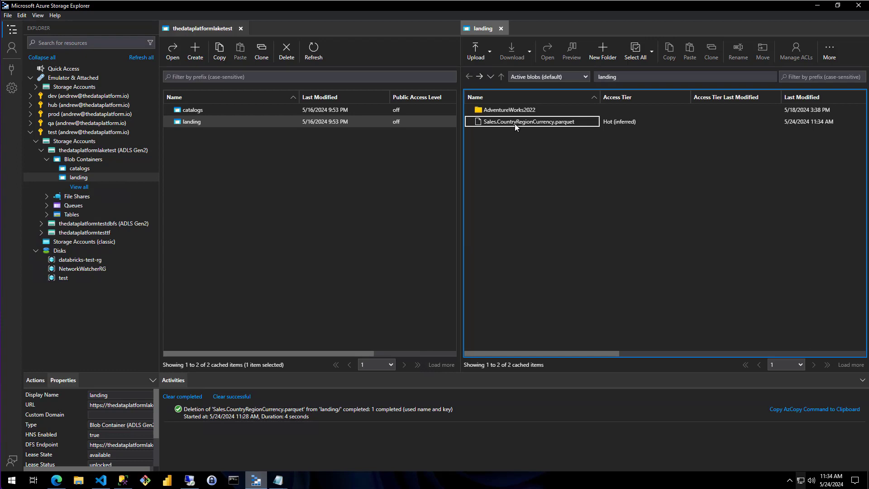
- Delete Sales.CountryRegionCurrency.parquet from the landing container and confirm the deletion
right_click(514, 123)
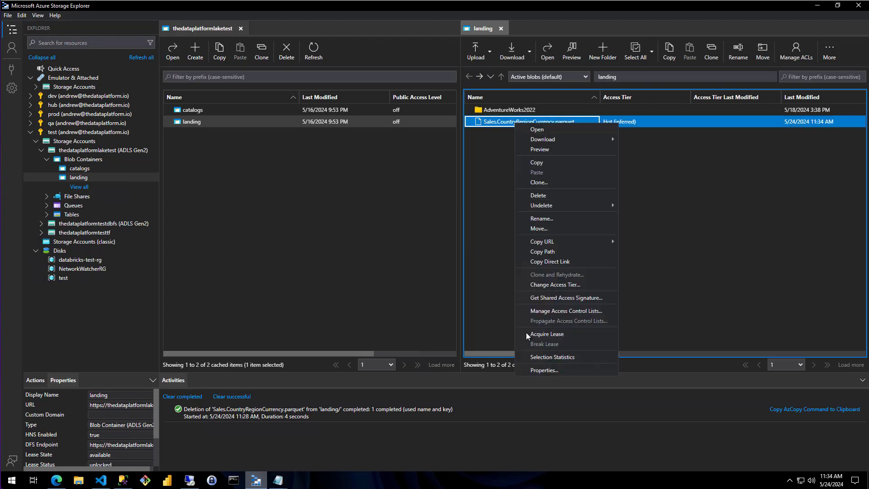
click(543, 195)
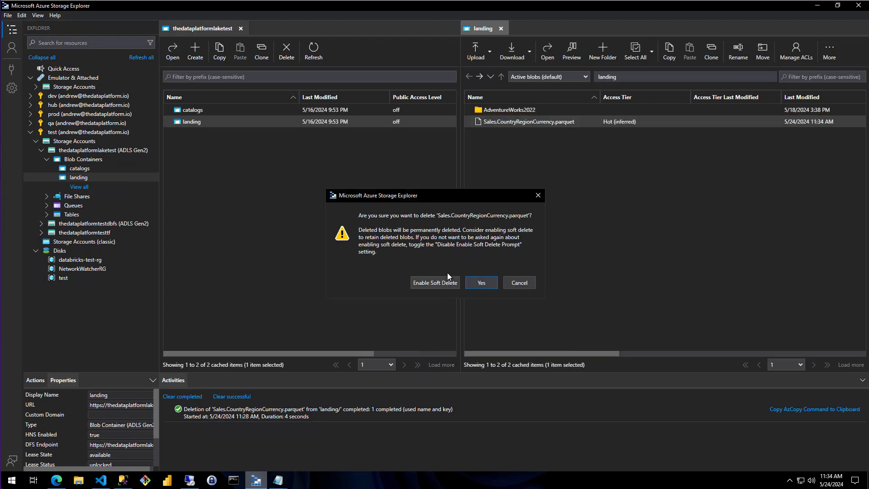
click(477, 284)
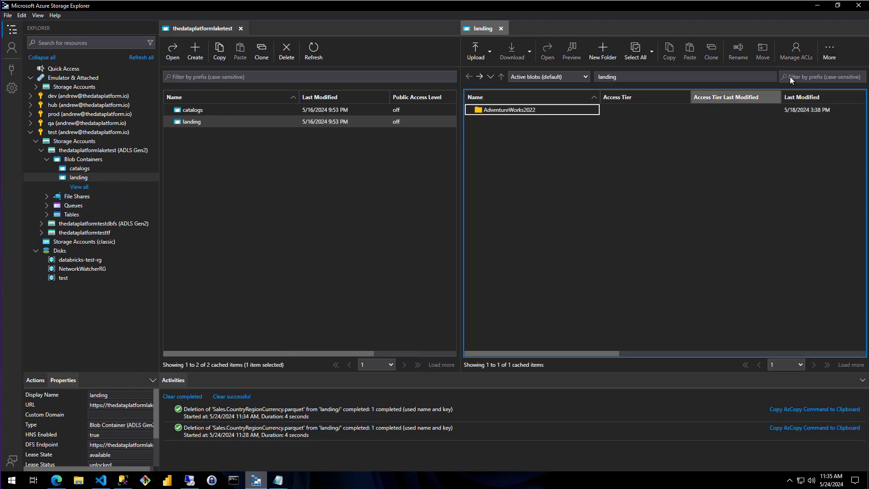
- Switch to the thedataplatform-demo data factory in Edge and examine the trigger options of the Import Sales_CountryRegionCurrency pipeline
click(56, 480)
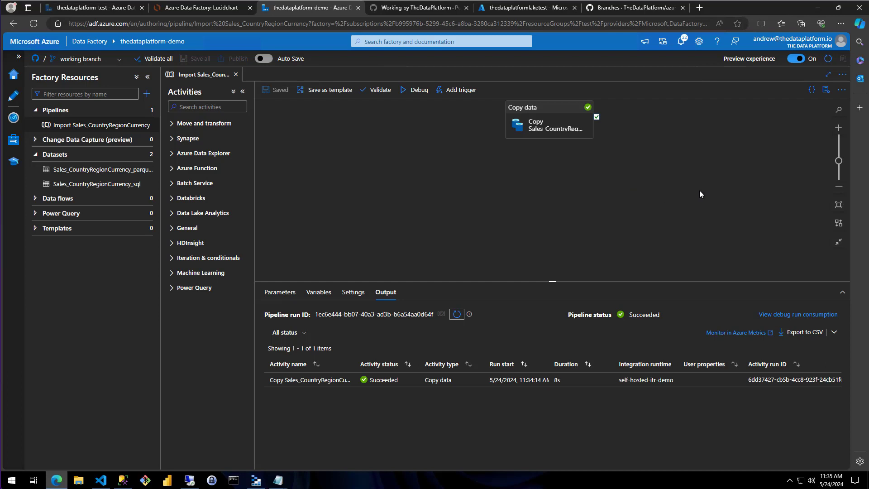
click(109, 61)
click(108, 62)
click(462, 90)
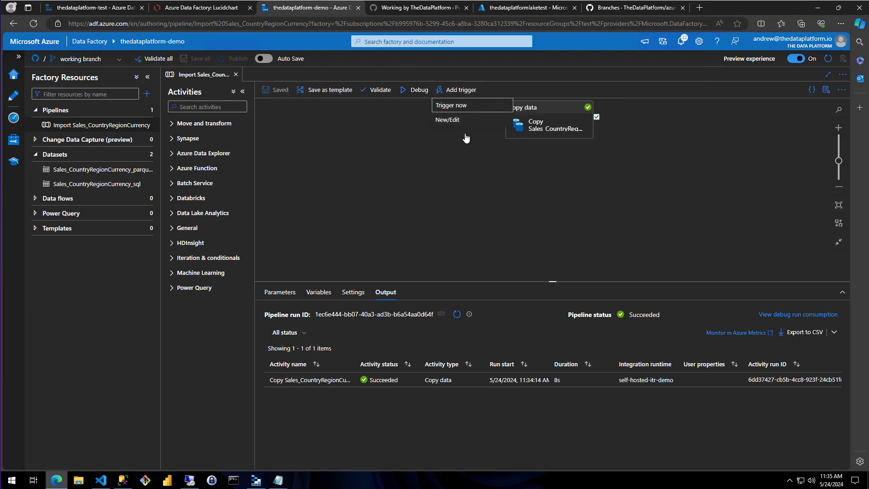
click(444, 208)
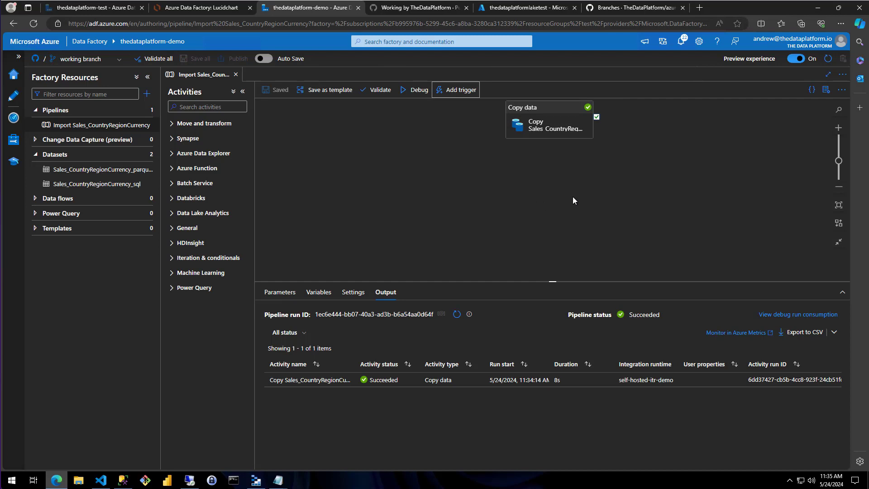
click(15, 99)
- View the factory-wide trigger list and its new trigger form, closing the form without creating a trigger
click(14, 144)
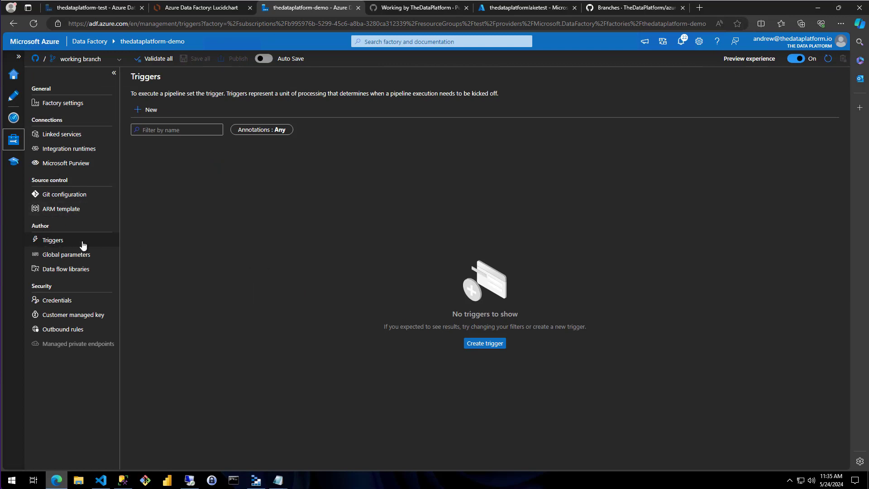
click(52, 240)
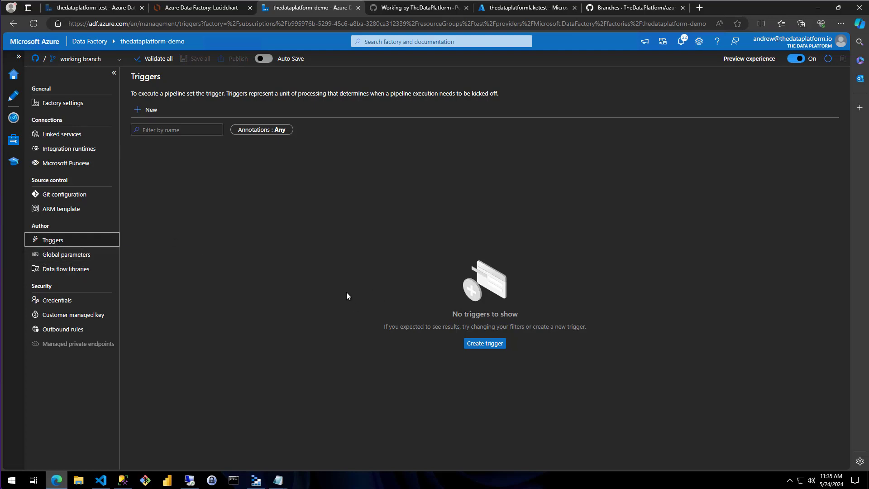
click(489, 344)
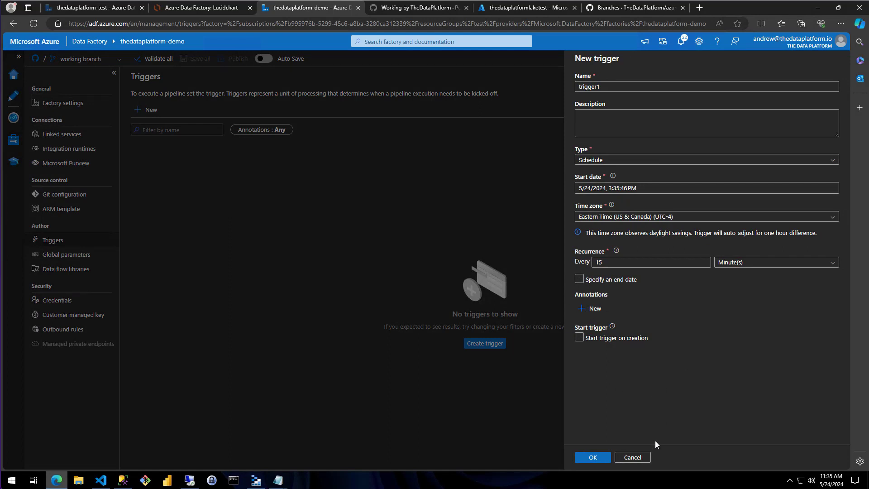
click(638, 456)
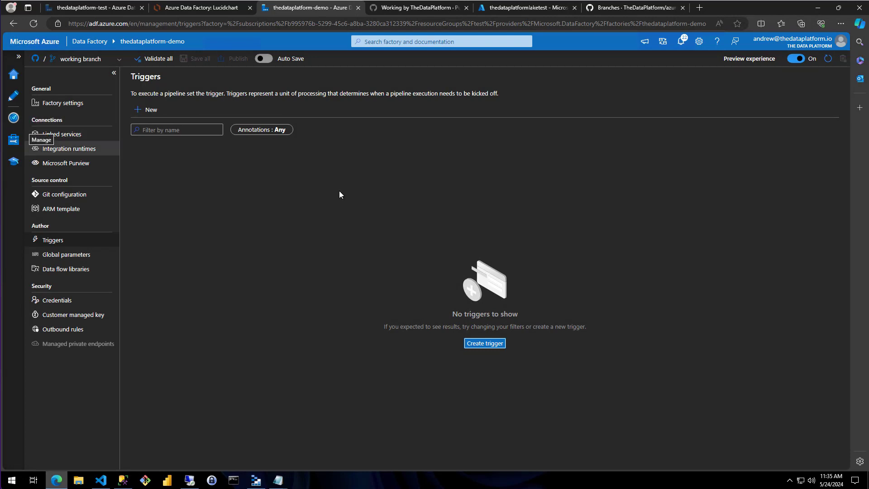
- Start a new trigger for the Import Sales_CountryRegionCurrency pipeline and name it Import Sales_CountryRegionCurrency
click(12, 103)
click(462, 90)
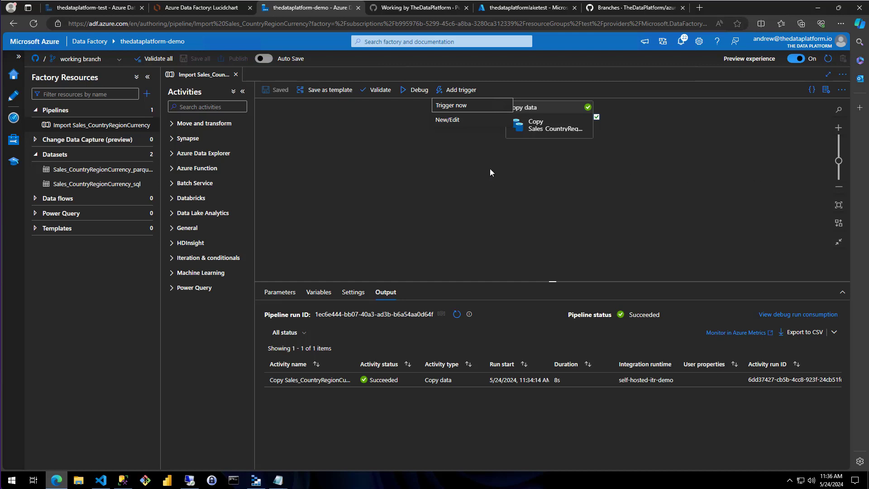
click(448, 121)
click(627, 87)
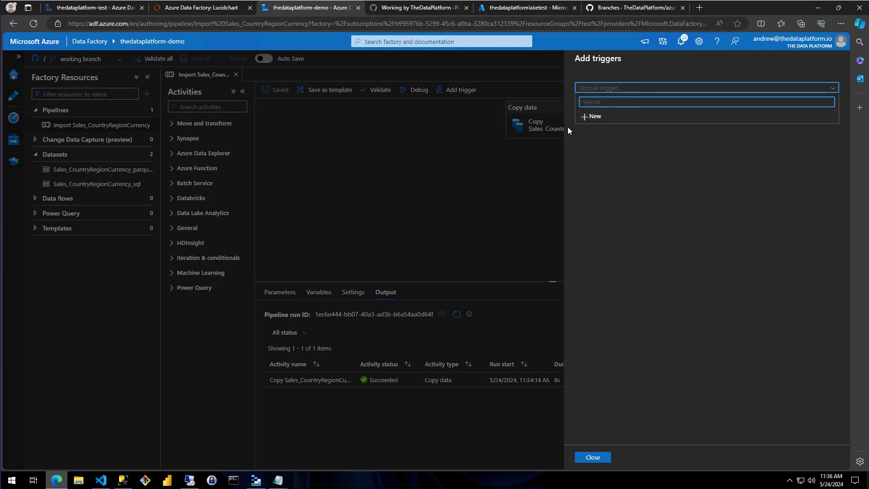
click(588, 116)
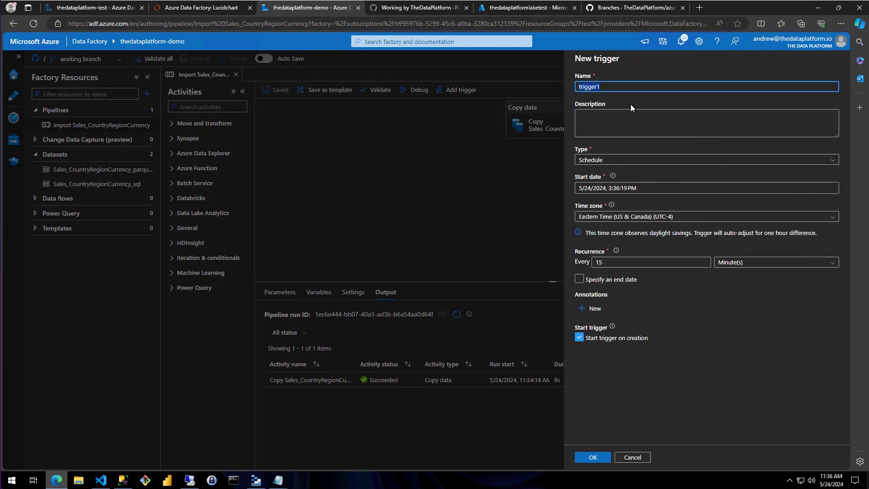
text(Import Sales_CountryRegionCurrency)
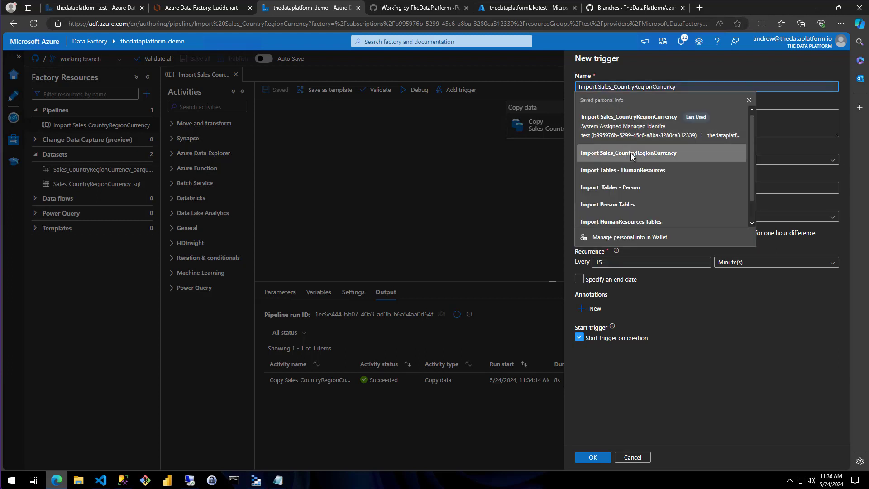
click(631, 153)
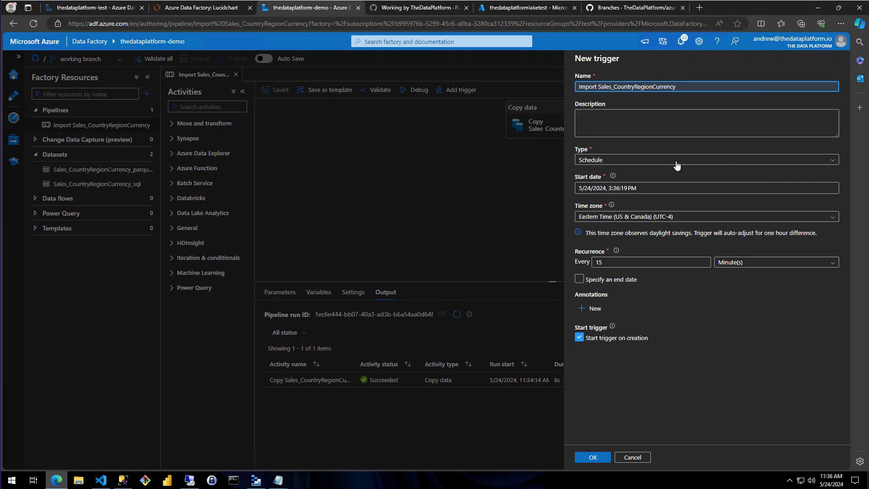
- Choose Schedule as the trigger type and accept the preset start date and time
click(624, 161)
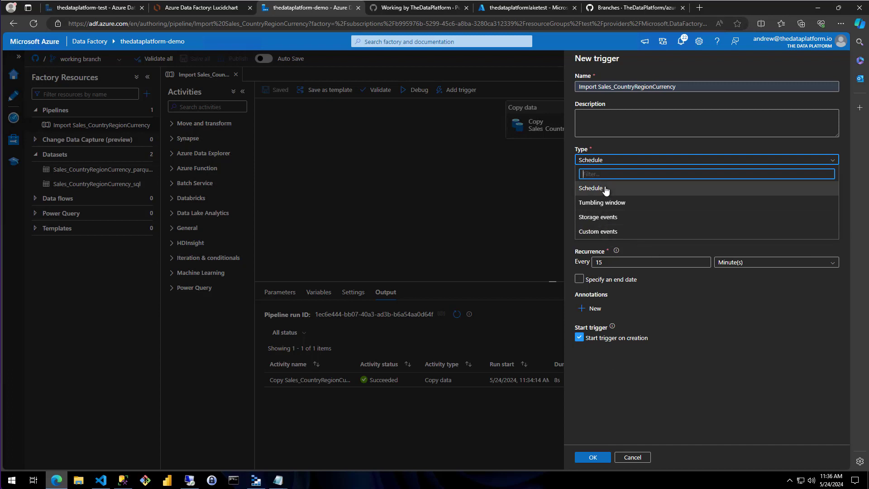
click(589, 188)
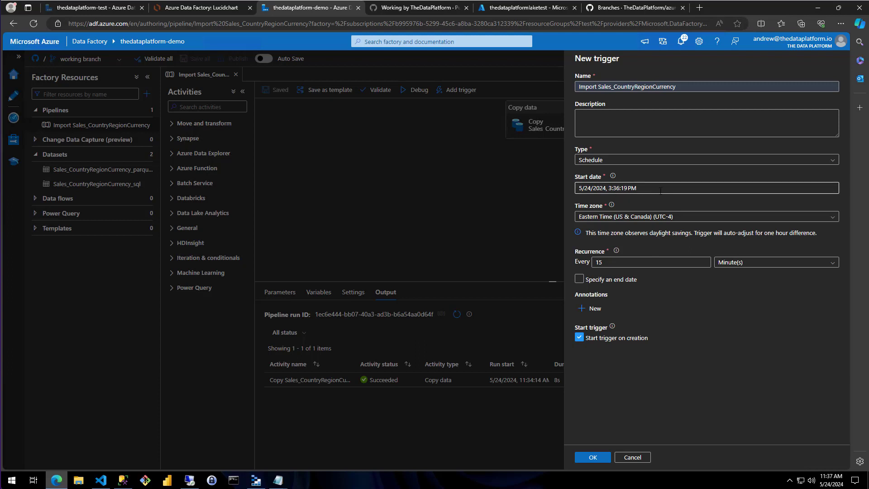
click(660, 189)
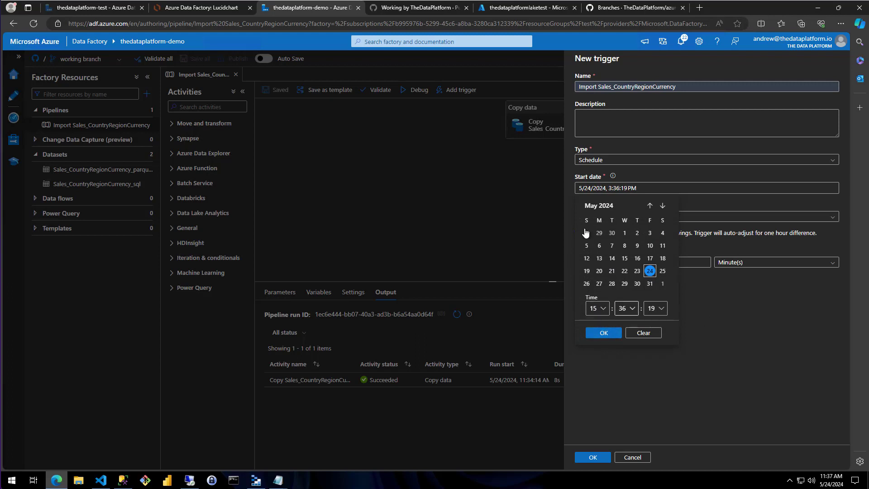
click(603, 332)
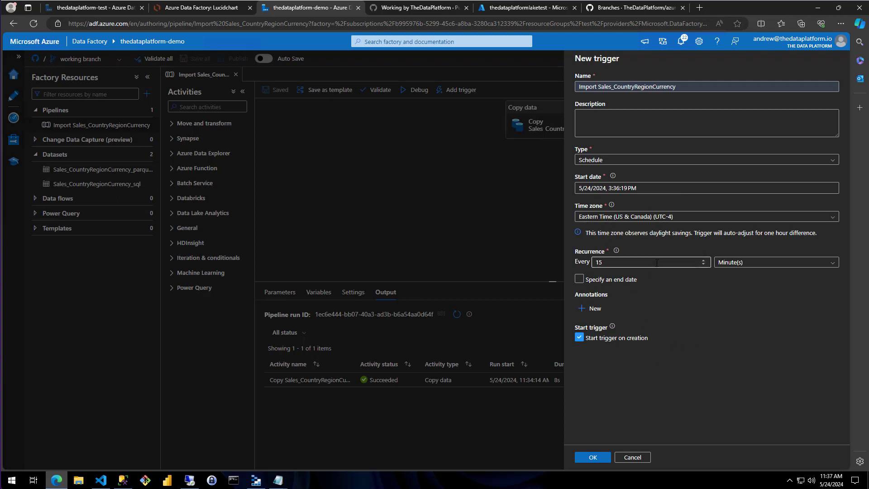
- Set the recurrence unit to Day(s) with execution at hour 15 and minute 40
click(742, 264)
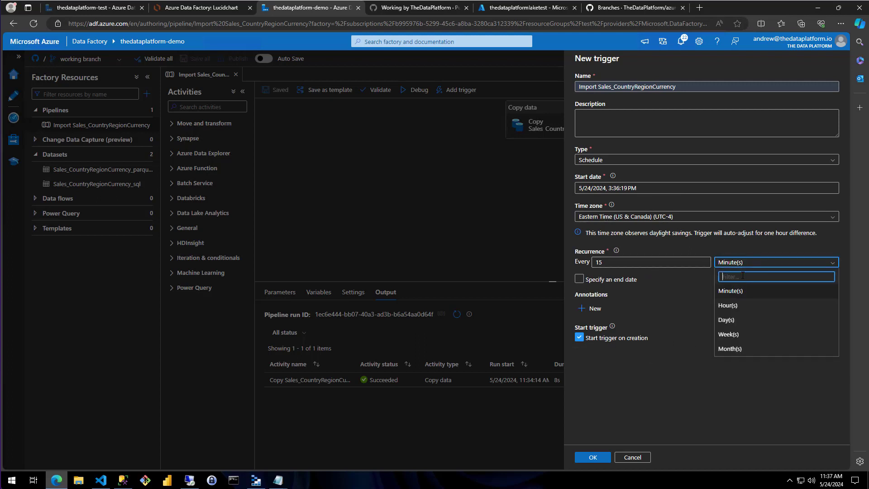
click(727, 320)
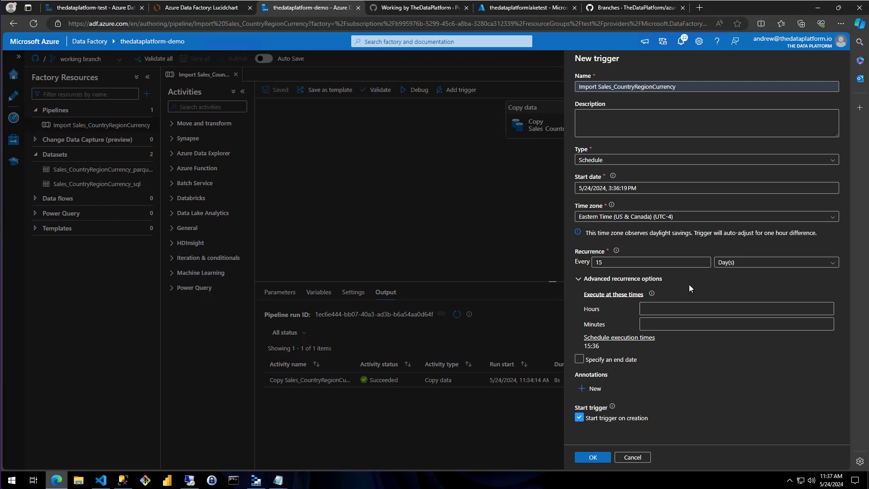
click(652, 308)
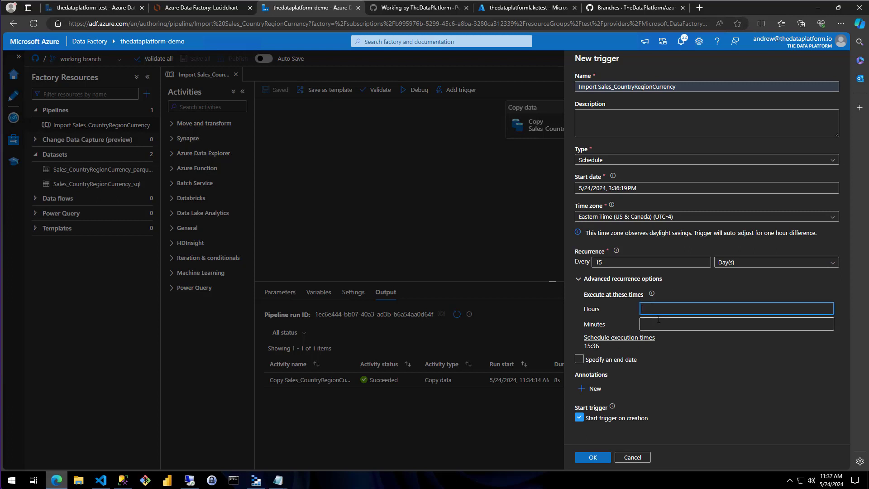
text(15)
key(Tab)
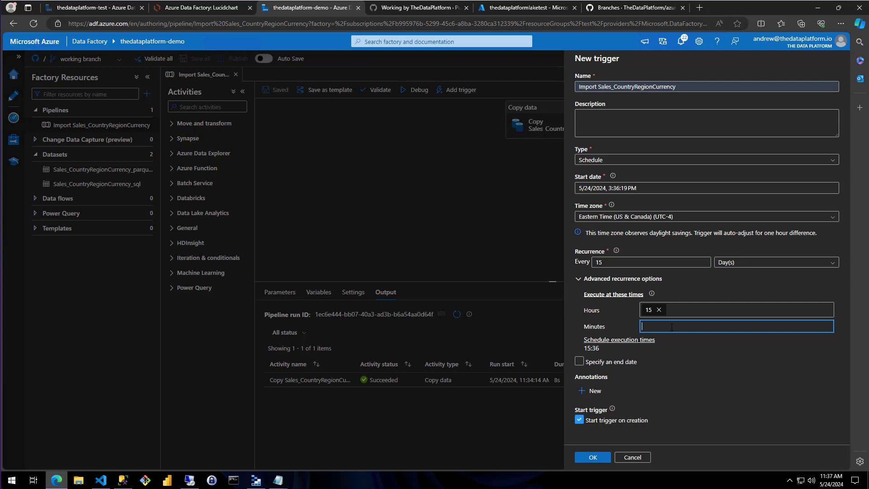
text(40)
key(Return)
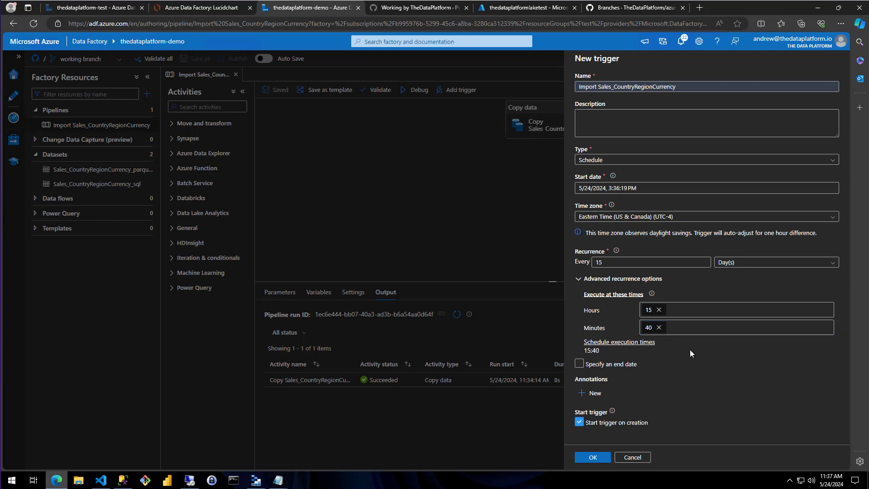
- Enable an end date for the trigger and review the remaining trigger settings
click(618, 364)
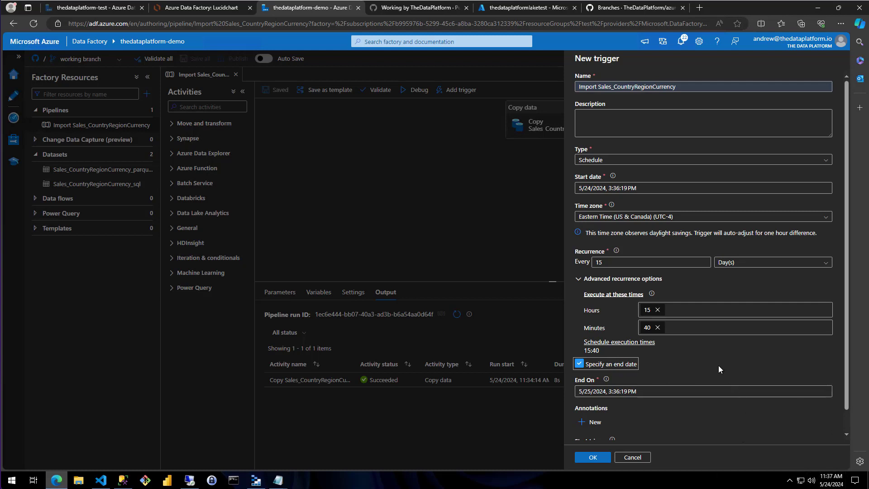
scroll(697, 394, down, 1)
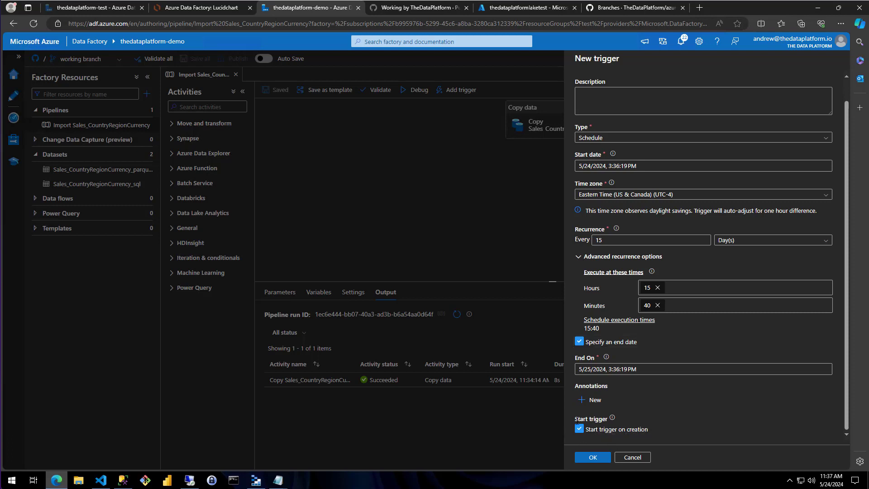
scroll(750, 414, up, 1)
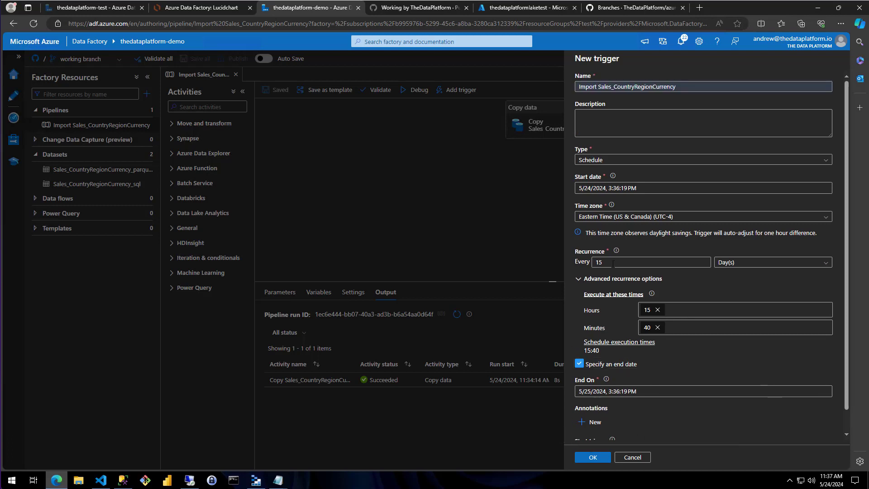
- Set the hour of the trigger's start time to 11, keeping the date 5/24/2024
click(678, 191)
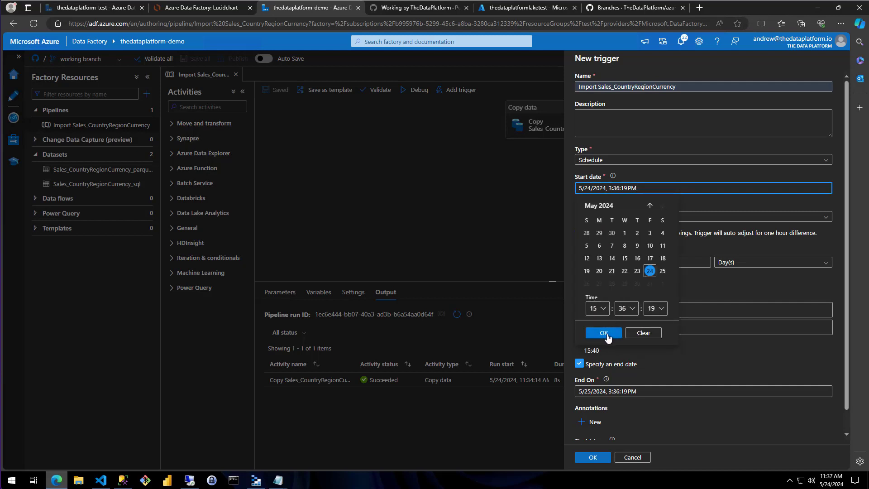
click(604, 309)
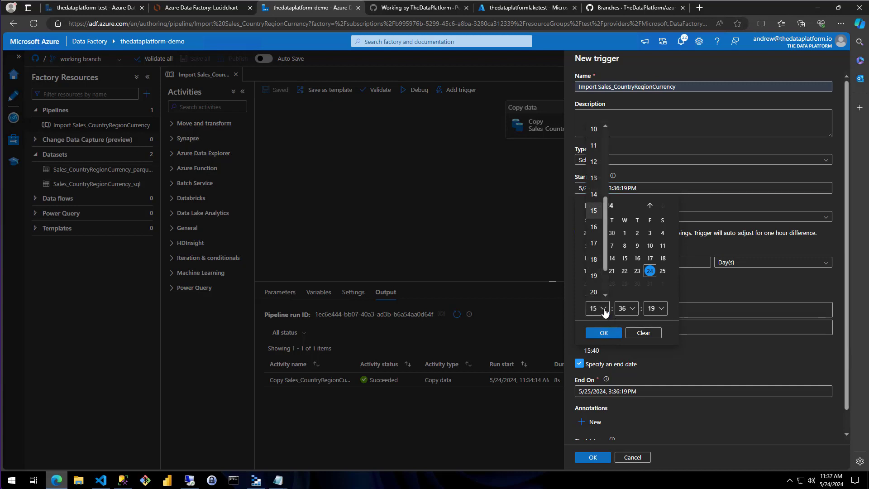
click(594, 146)
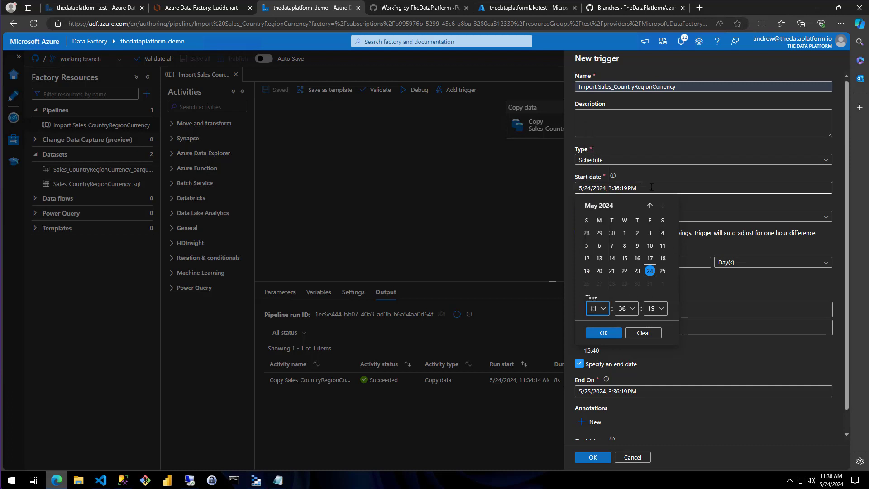
click(603, 333)
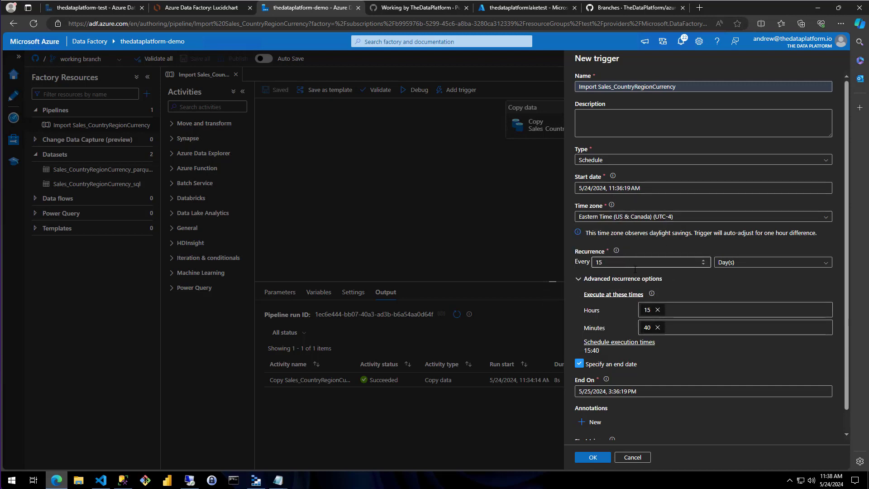
- Replace the scheduled execution hour with 11
click(657, 310)
click(661, 309)
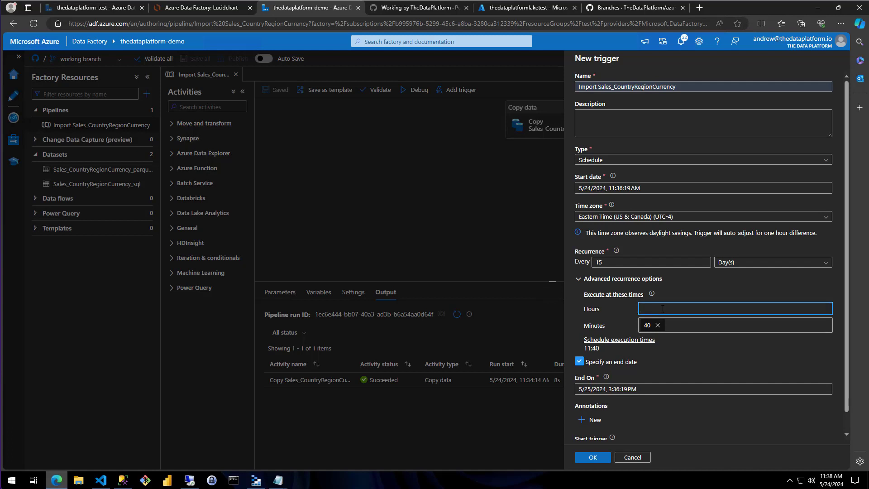
text(11)
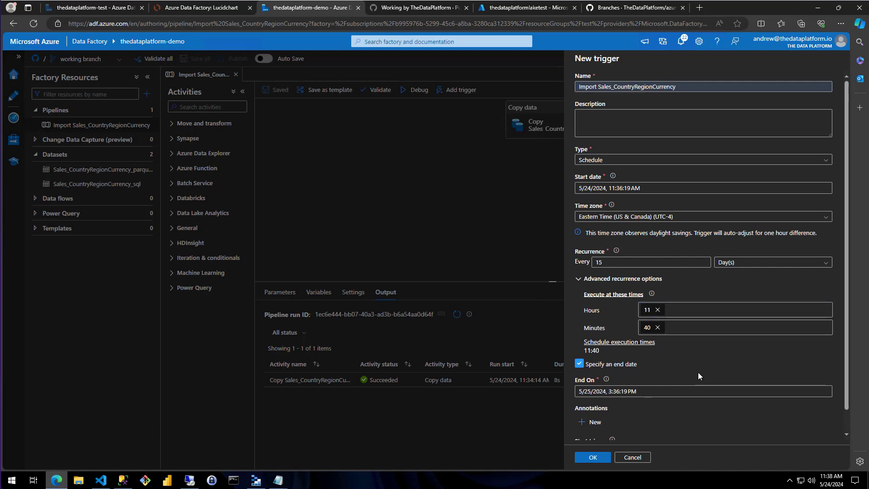
- Set the trigger's recurrence interval to every 1 day and collapse the advanced recurrence options
click(651, 262)
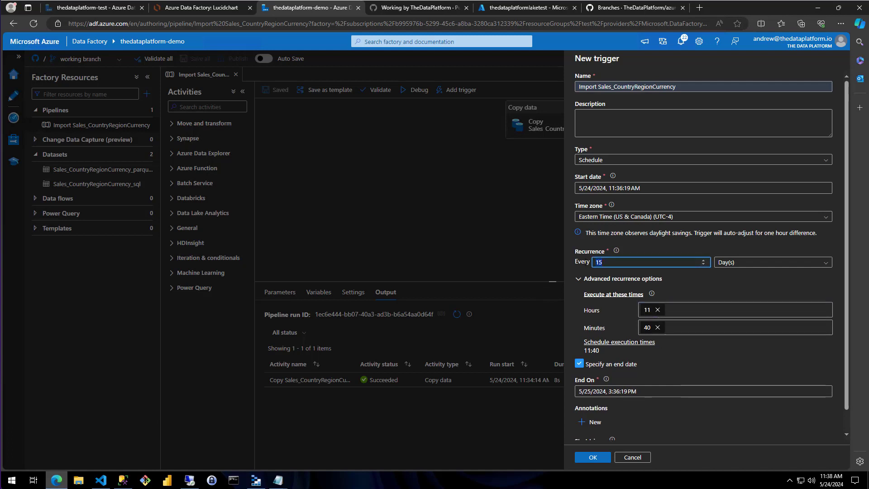
key(BackSpace)
click(634, 281)
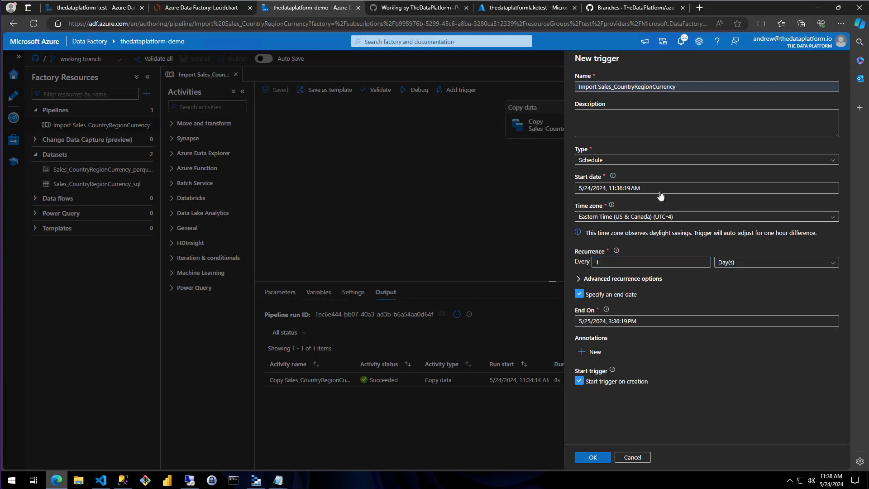
- Describe the trigger as "daily import of my table"
click(634, 116)
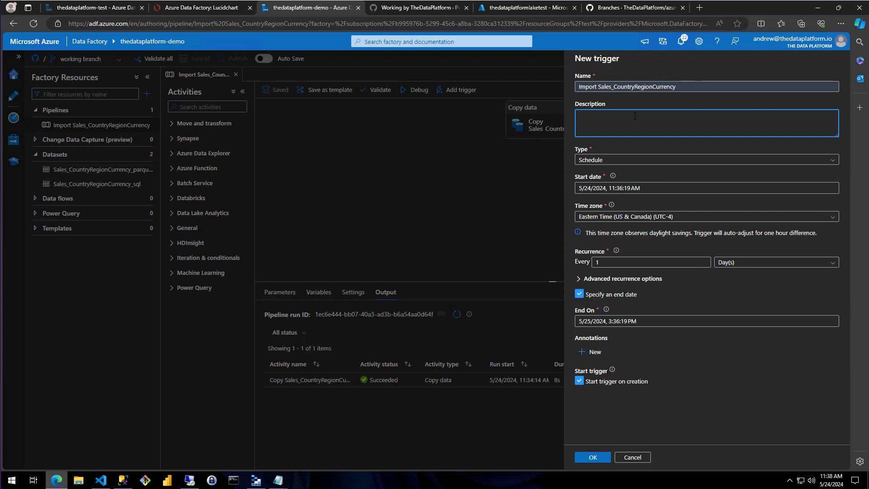
text(s)
key(BackSpace)
text(daily import of my tables)
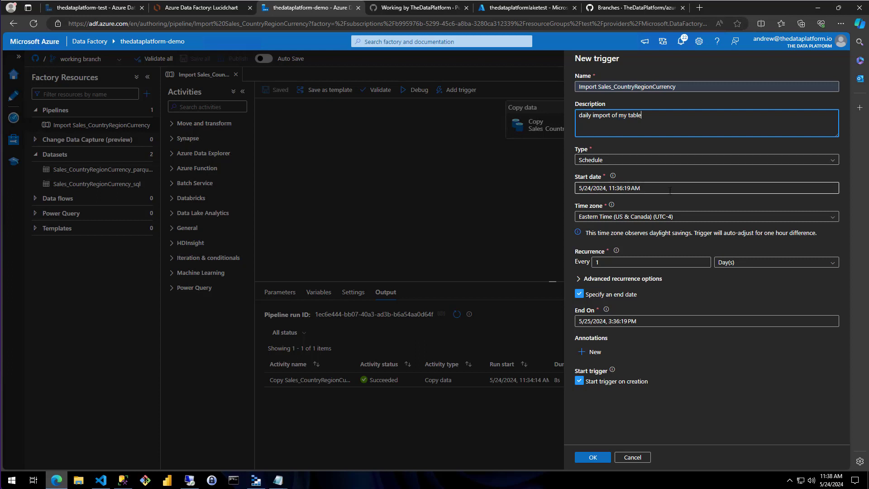
click(611, 205)
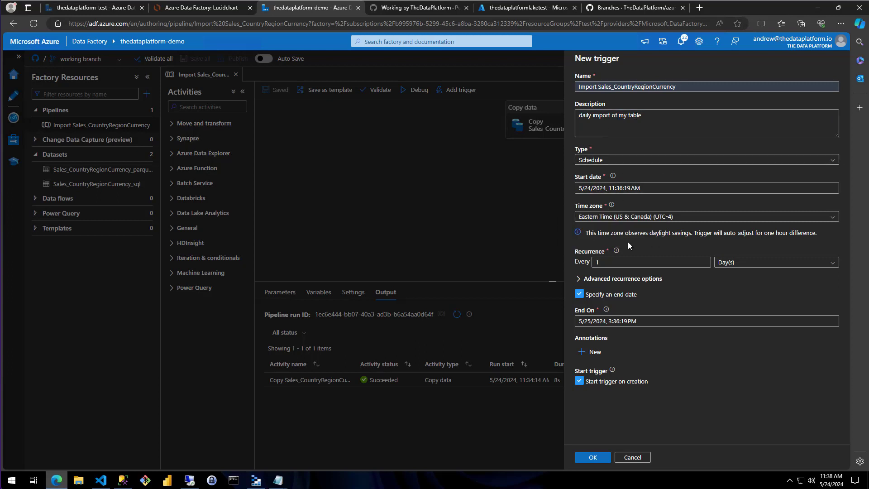
- Replace the scheduled execution minute with 41 in the advanced recurrence options
click(579, 280)
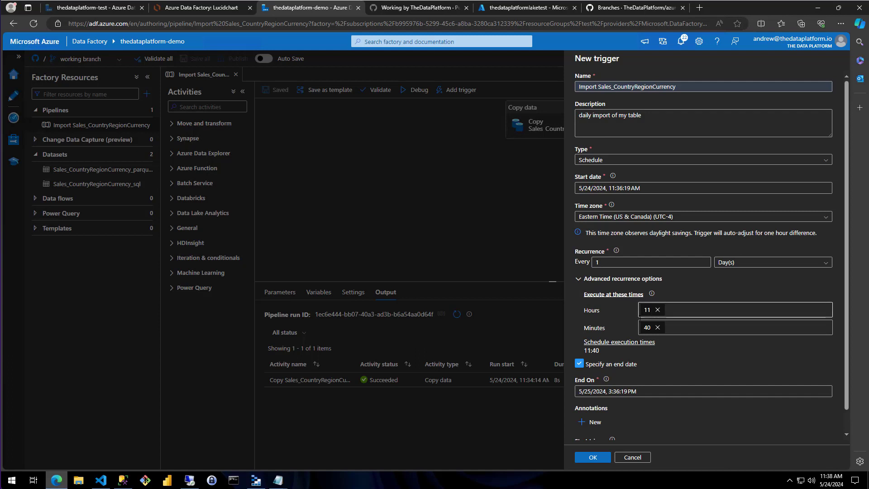
click(657, 327)
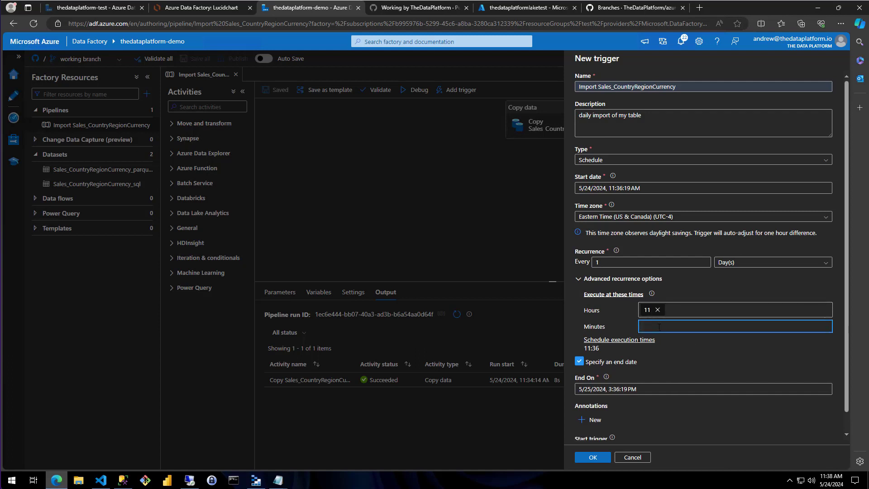
text(41)
key(Return)
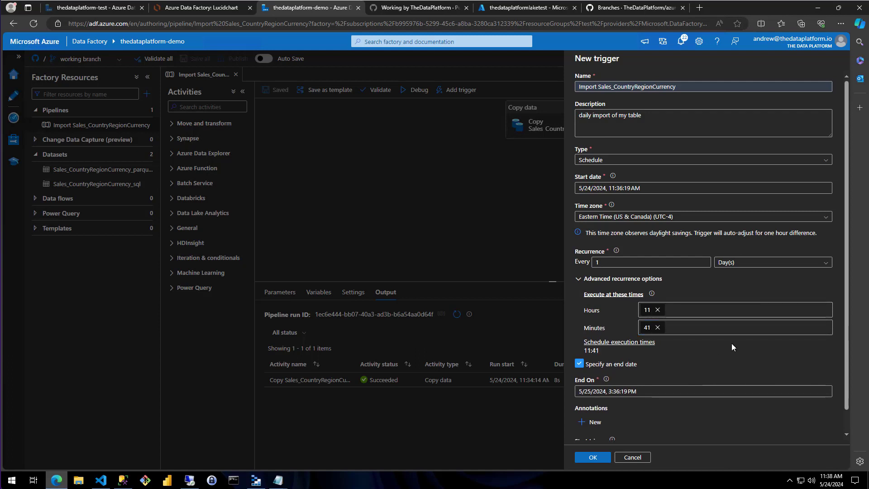
- Accept the trigger settings with start on creation enabled and save the trigger without run parameters
scroll(687, 346, down, 1)
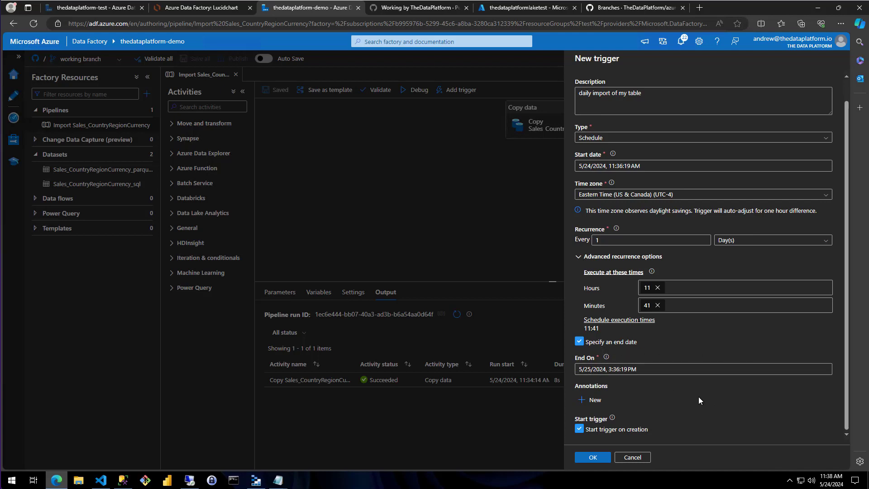
click(600, 458)
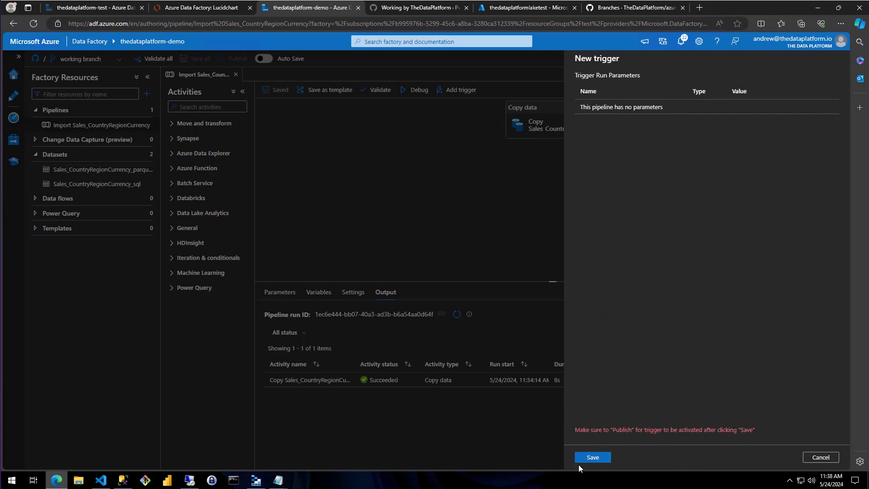
click(588, 458)
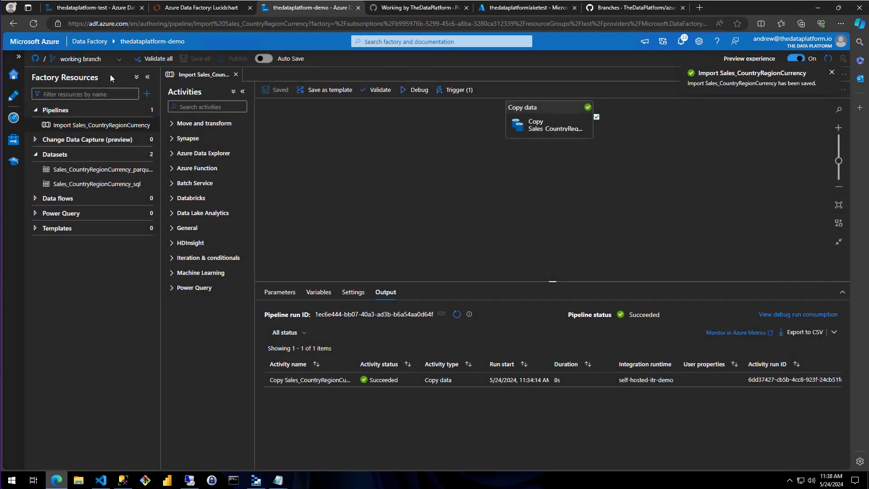
- Switch to GitHub and start a pull request from the working branch into main in azure.ADF.Demo
click(629, 9)
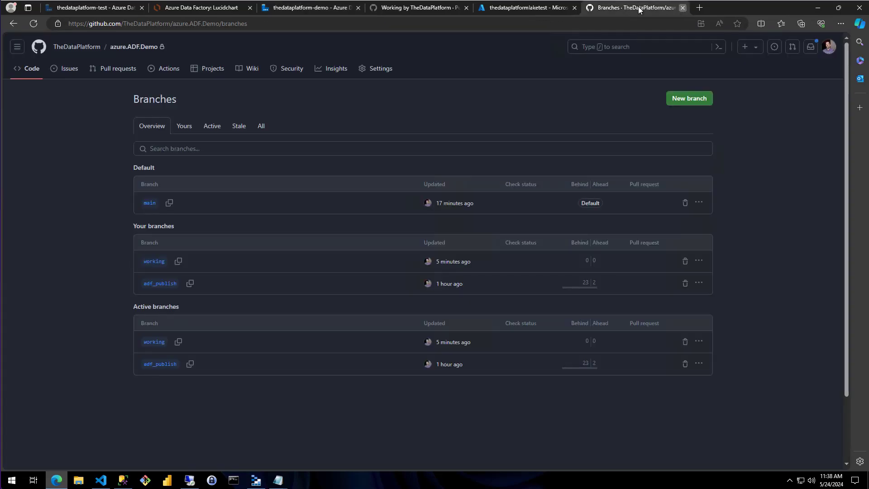
click(682, 7)
click(592, 8)
click(564, 39)
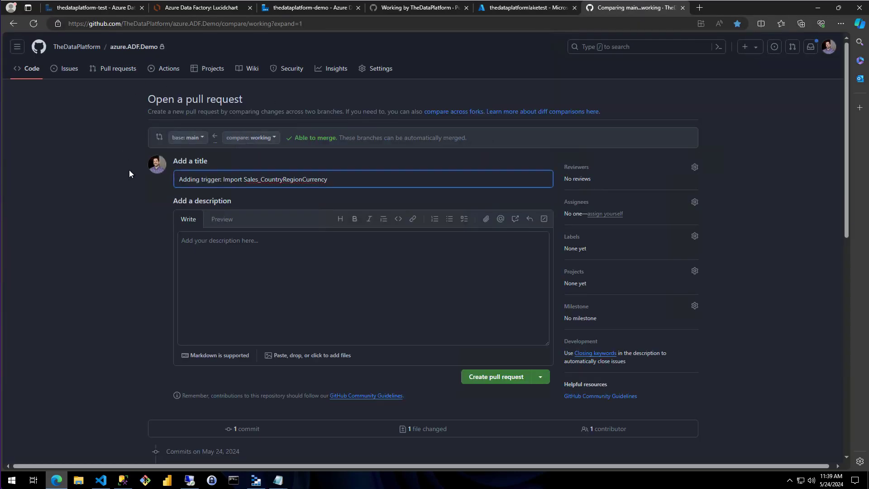
- Review the added trigger JSON in the file changes and create the pull request "Adding trigger: Import Sales_CountryRegionCurrency"
scroll(322, 330, down, 3)
scroll(321, 326, down, 7)
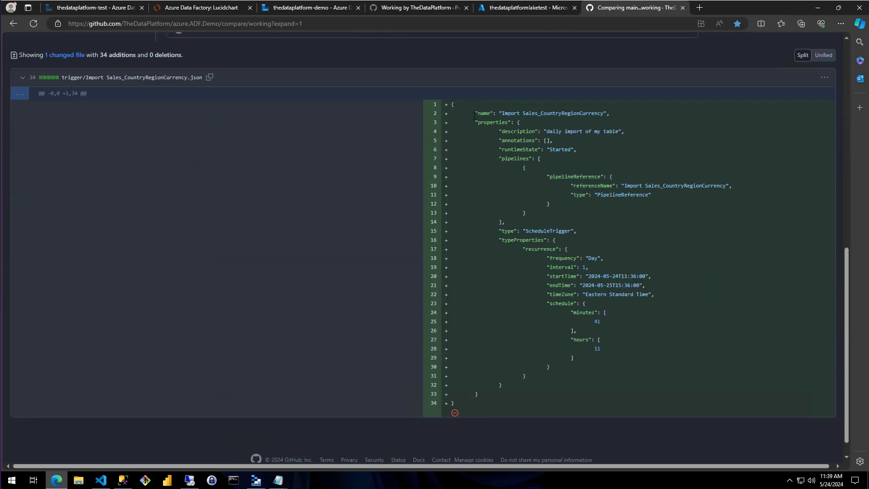
drag(474, 115, 677, 358)
click(677, 357)
scroll(565, 253, up, 4)
click(502, 110)
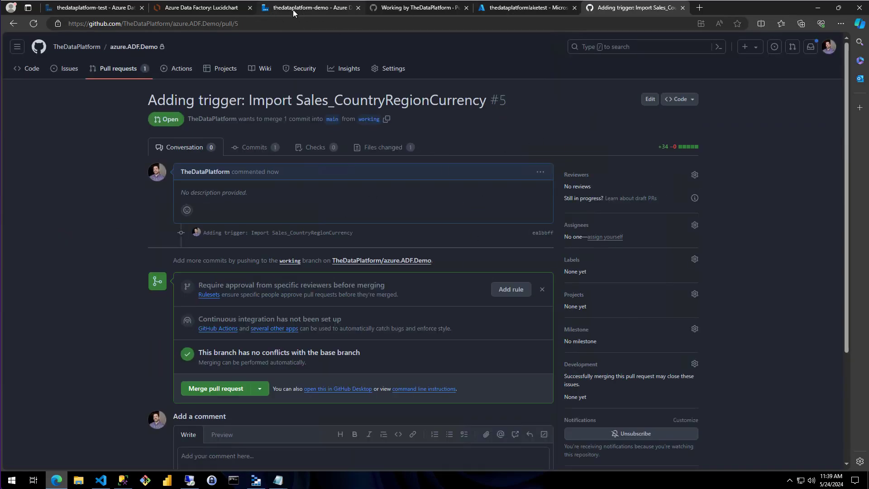
- Switch back to Data Factory, show the list of triggers and change to the main branch
click(293, 10)
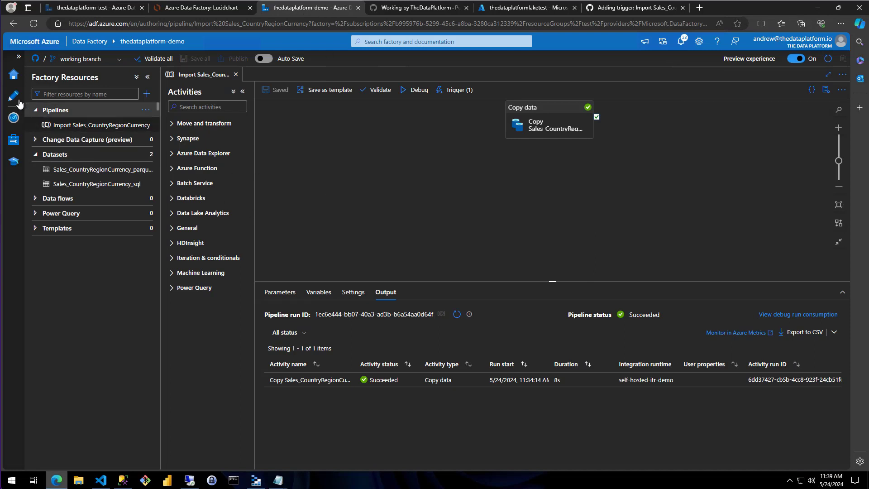
click(12, 142)
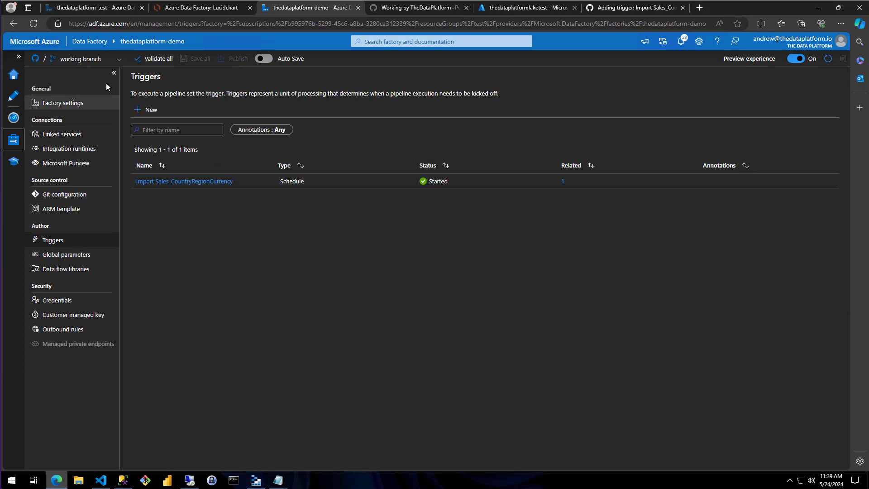
click(115, 63)
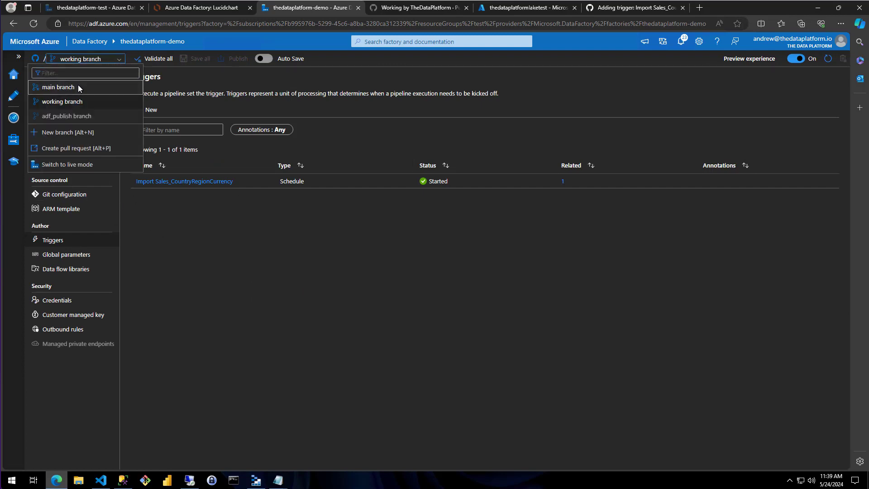
click(79, 85)
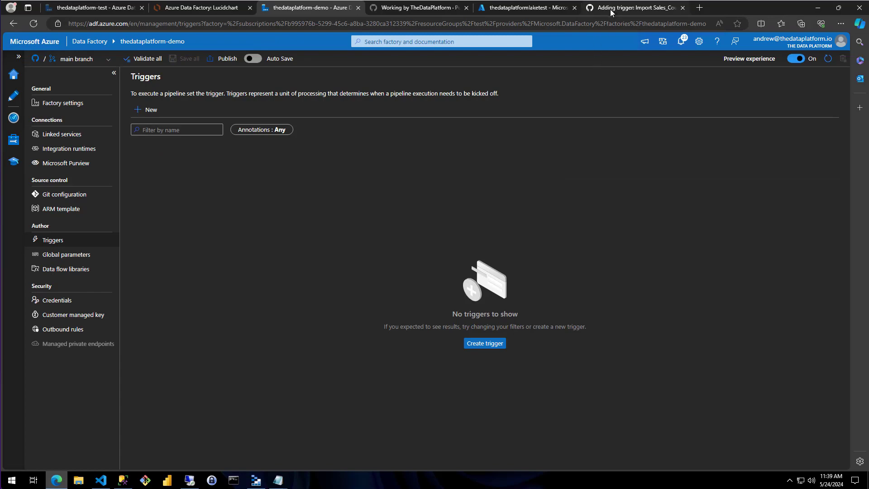
- Switch to GitHub and merge the trigger's pull request into main
click(610, 9)
click(223, 388)
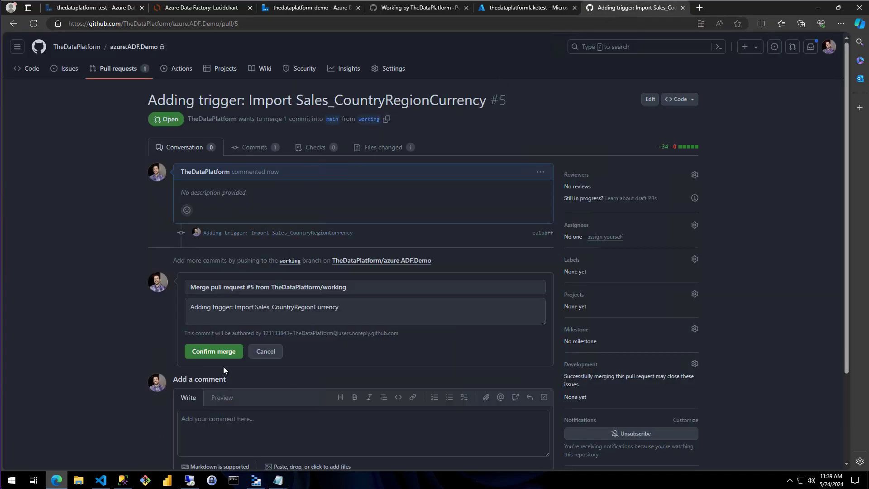
click(216, 352)
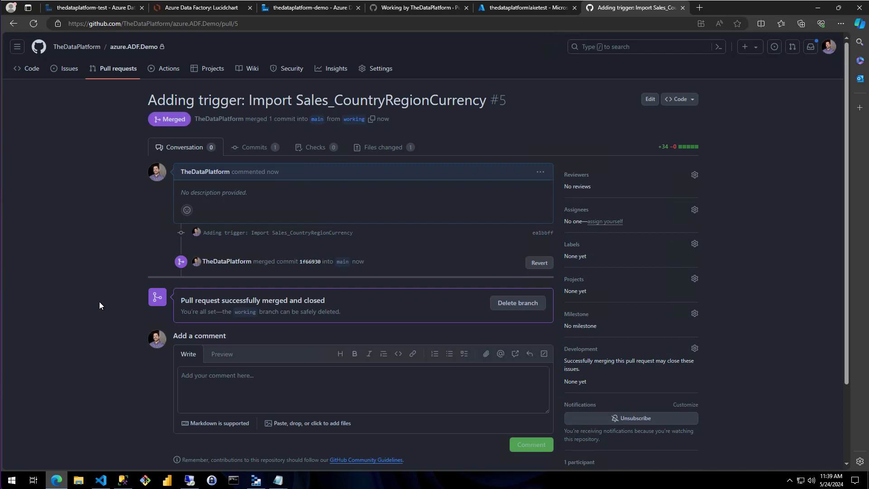
- Return to Data Factory, refresh the main branch and publish the pending pipeline, datasets and trigger to adf_publish
click(306, 8)
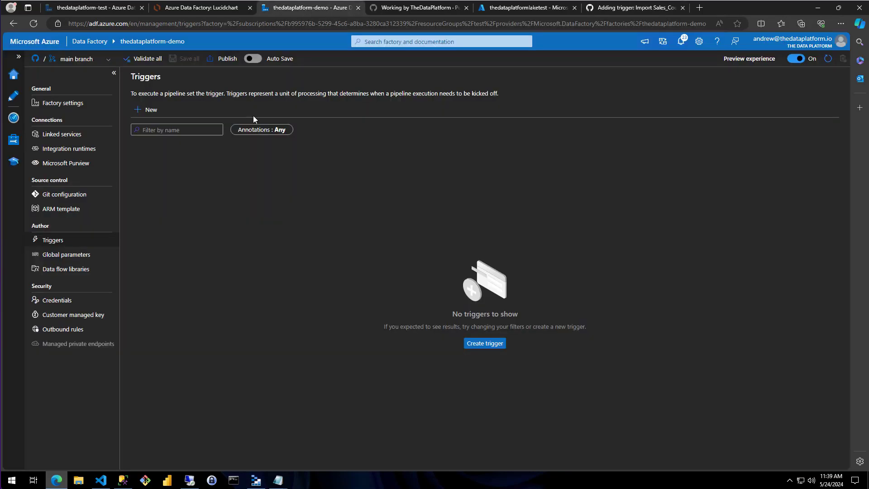
click(827, 58)
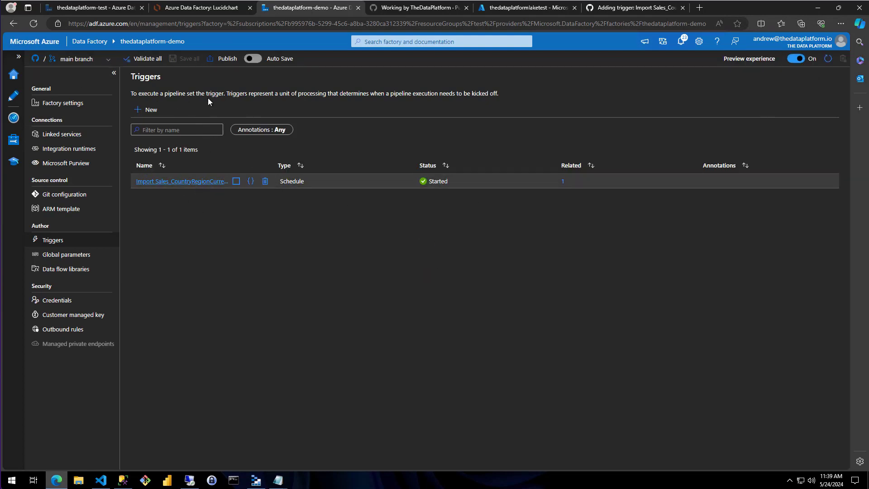
click(222, 58)
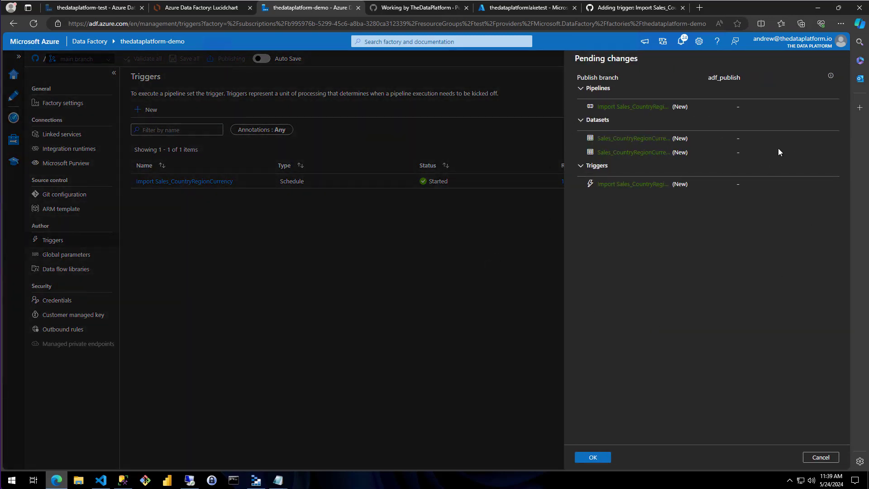
click(593, 458)
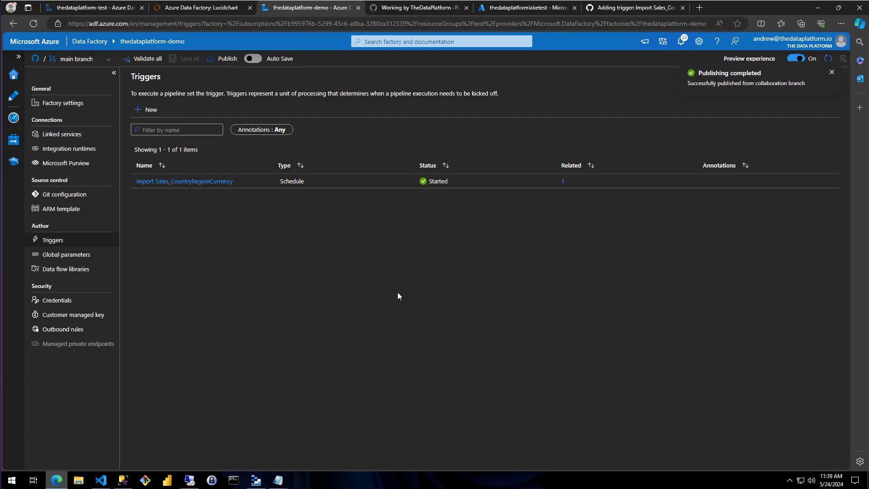
- Review the settings and status of the published Import Sales_CountryRegionCurrency trigger, and leave them without saving
click(214, 182)
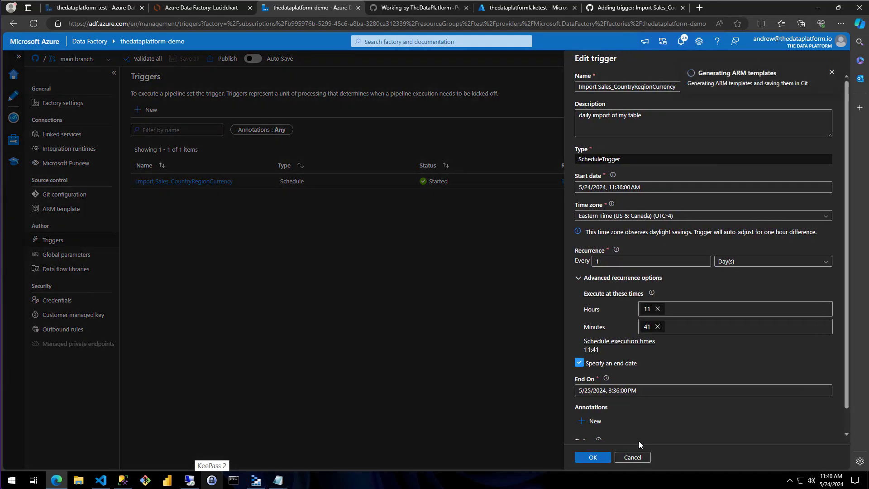
scroll(649, 418, down, 1)
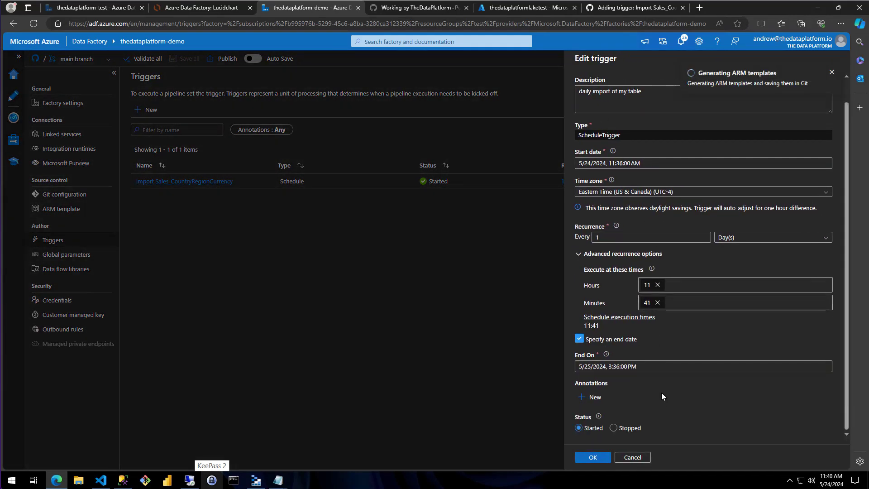
scroll(661, 392, up, 1)
click(632, 457)
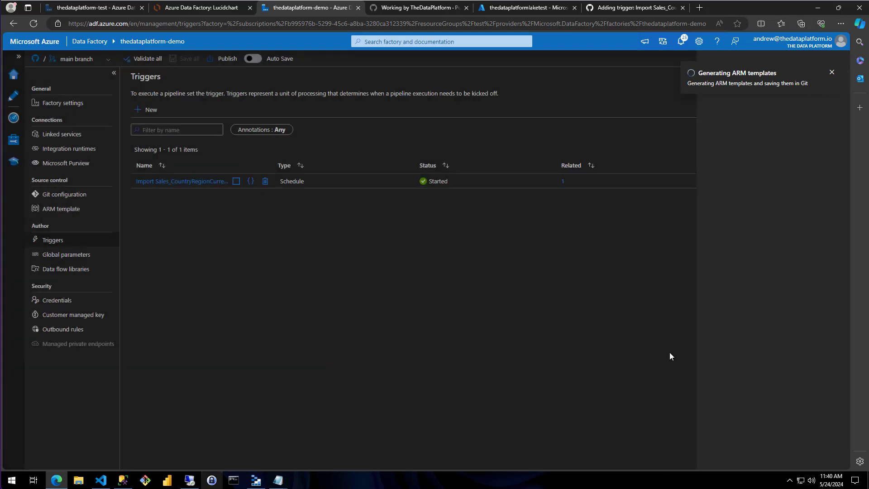
- Inspect the pipeline reference and recurrence in the trigger's JSON code, and close it without saving
click(252, 182)
click(369, 247)
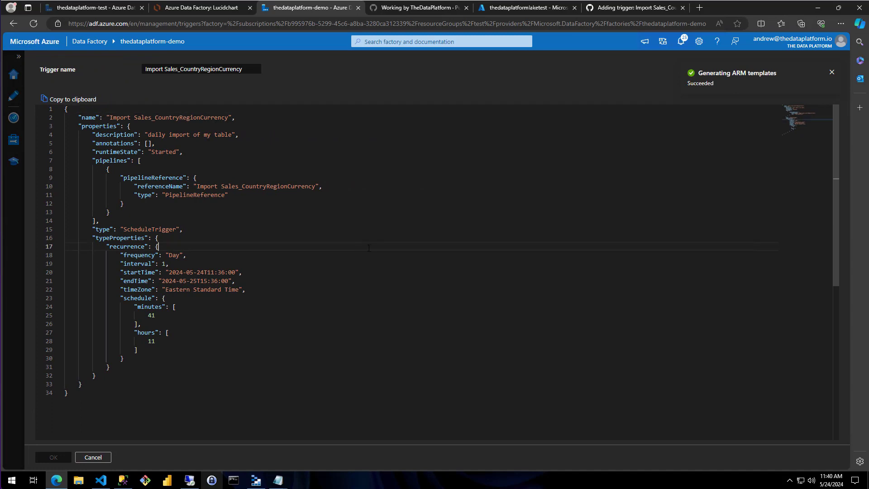
drag(135, 213, 66, 169)
click(195, 211)
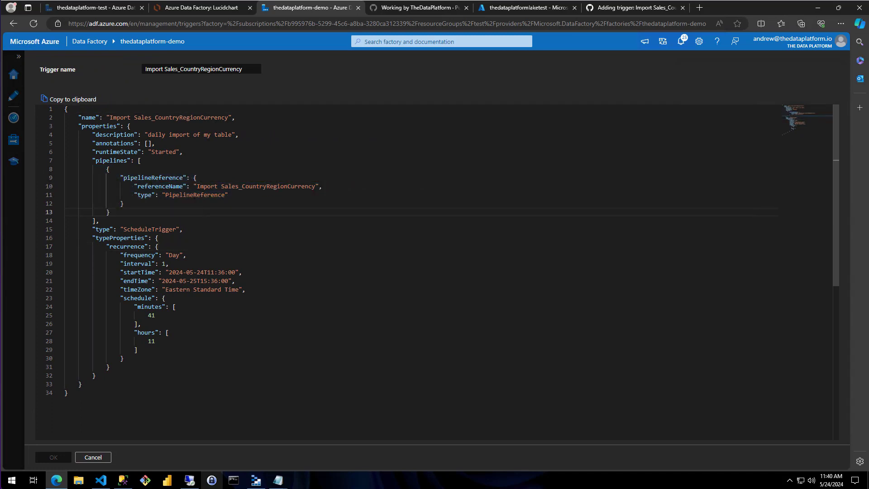
drag(137, 186, 357, 188)
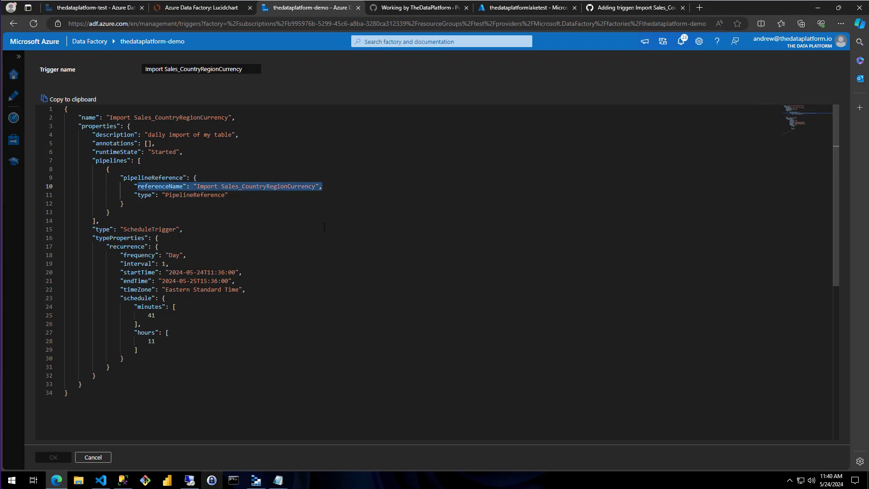
click(93, 457)
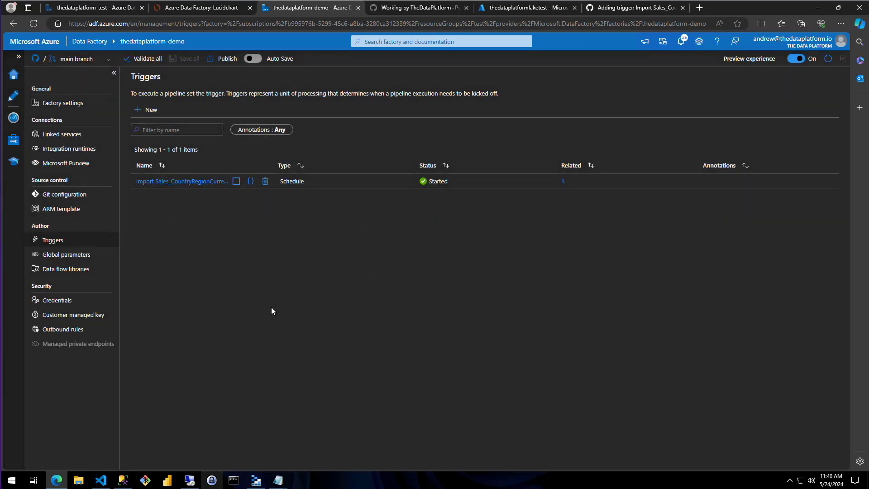
- Switch to Azure Storage Explorer and refresh the landing container to check for the imported parquet file
click(254, 480)
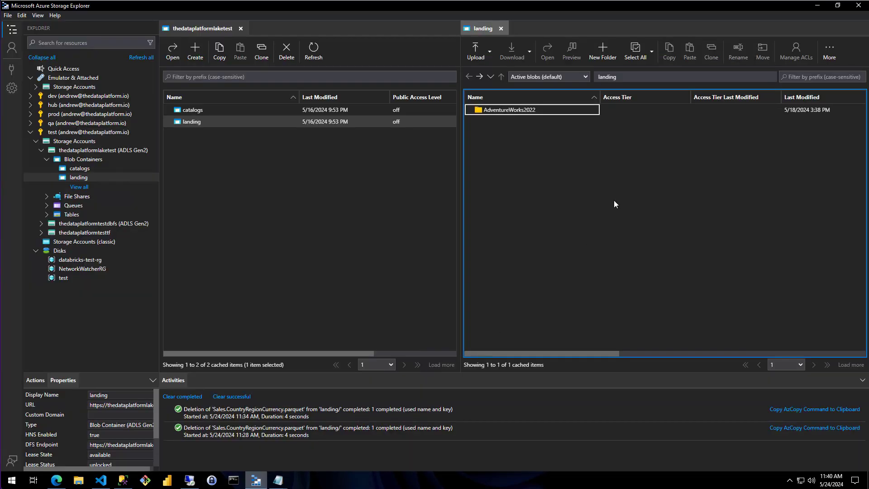
click(829, 56)
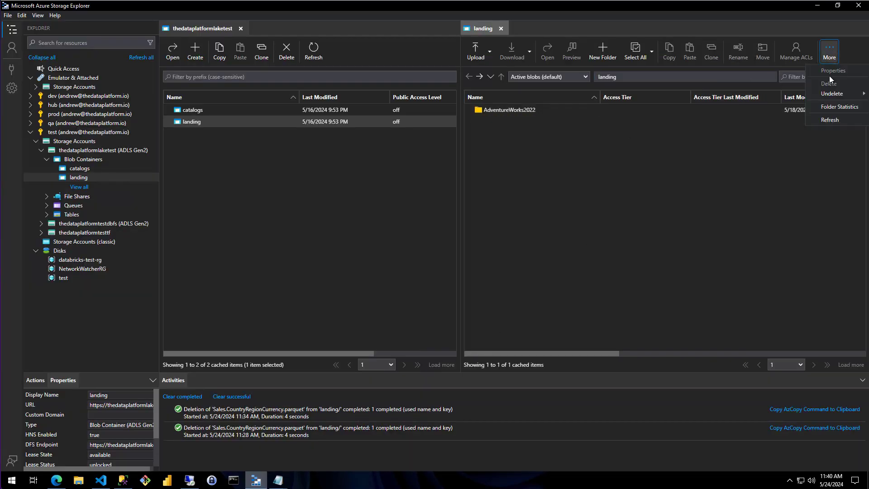
click(838, 120)
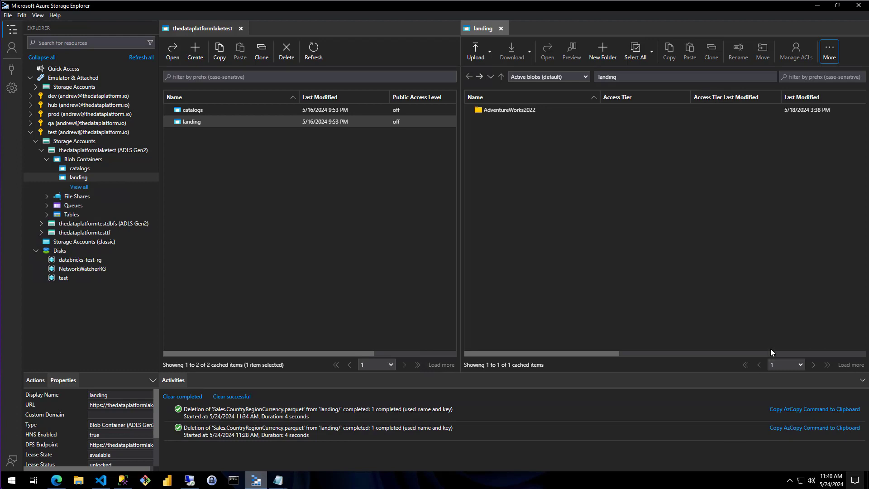
- Switch to Data Factory and monitor the pipeline runs and trigger runs for the scheduled Import Sales_CountryRegionCurrency execution
click(56, 480)
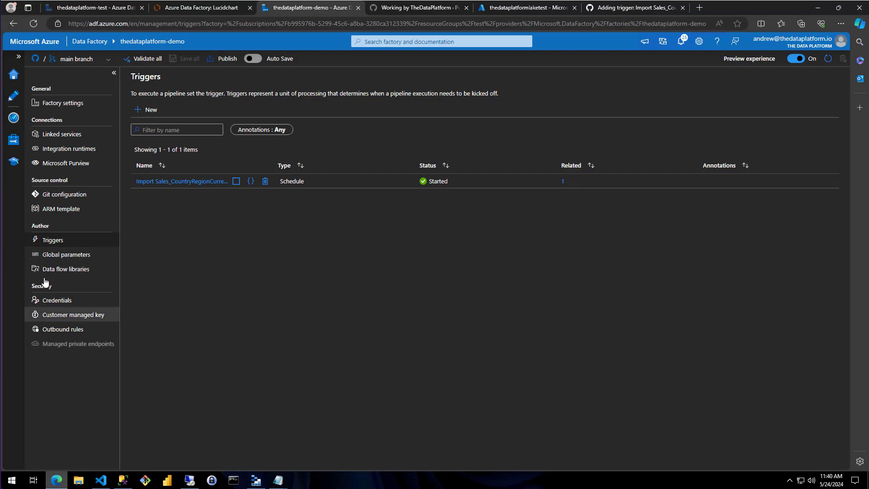
click(14, 118)
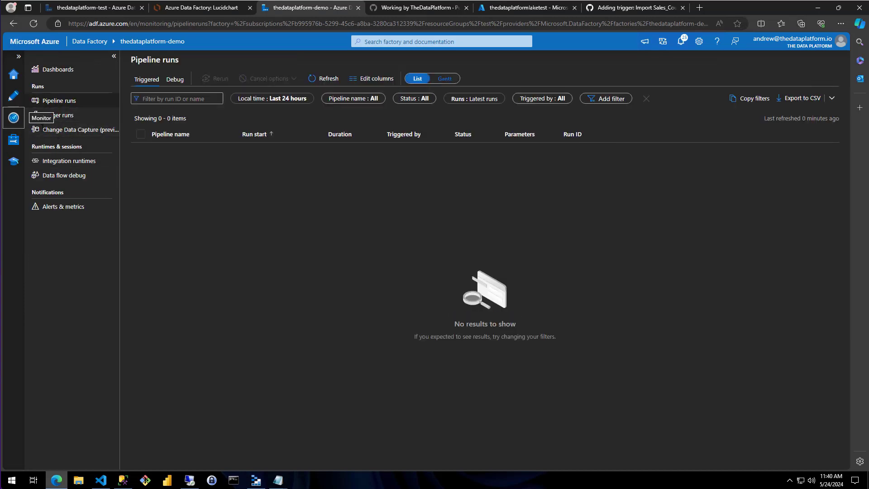
click(58, 117)
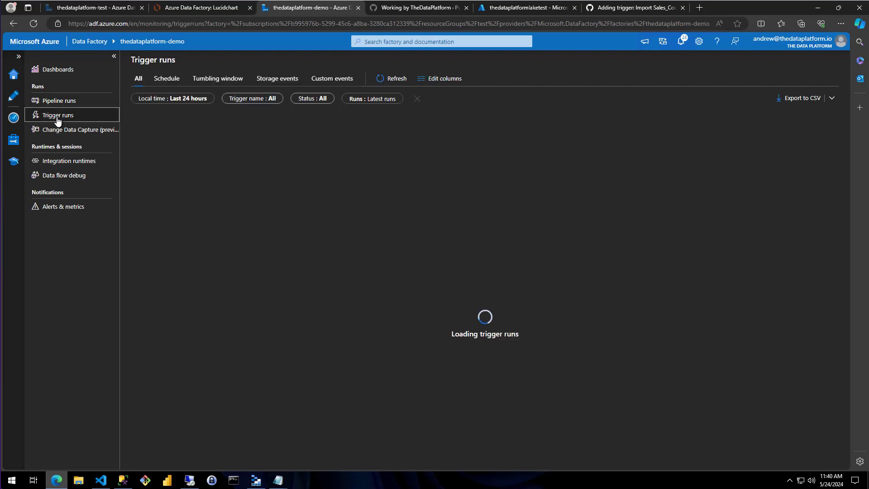
click(64, 103)
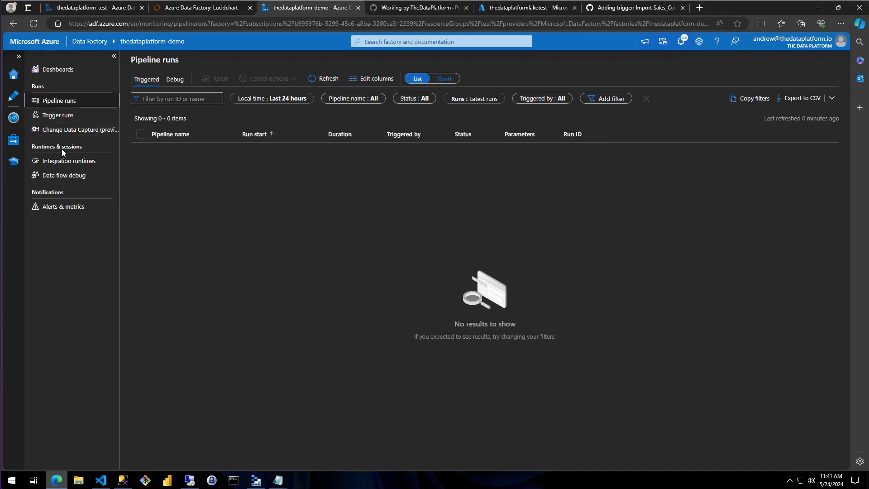
click(58, 118)
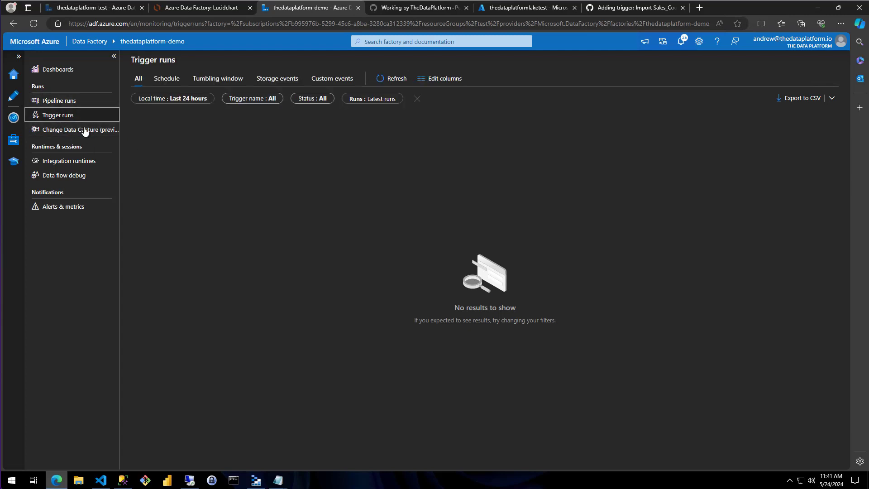
click(63, 107)
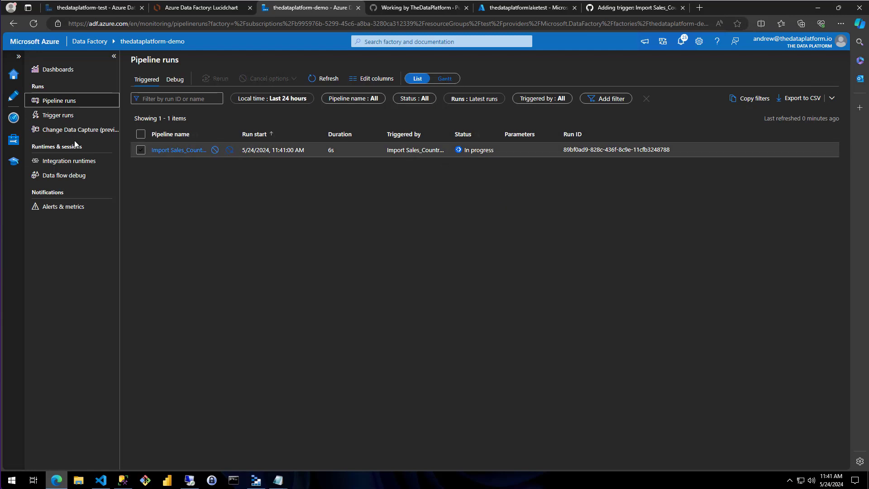
click(58, 115)
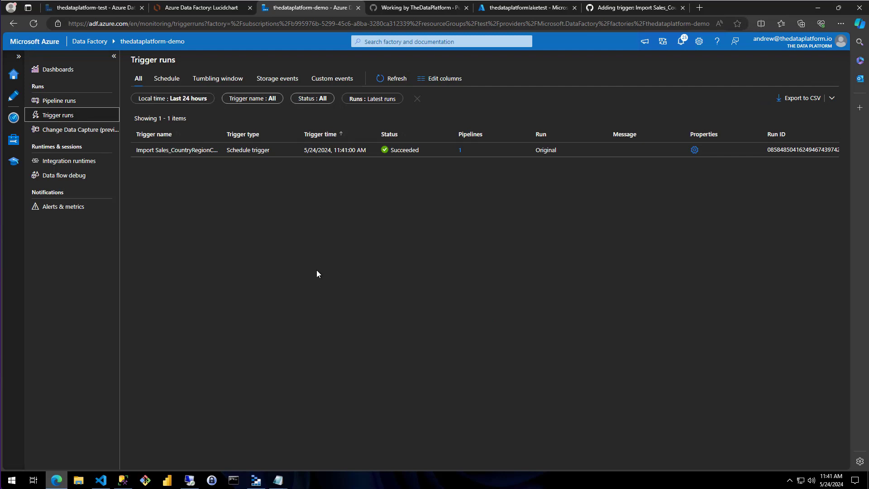
click(59, 100)
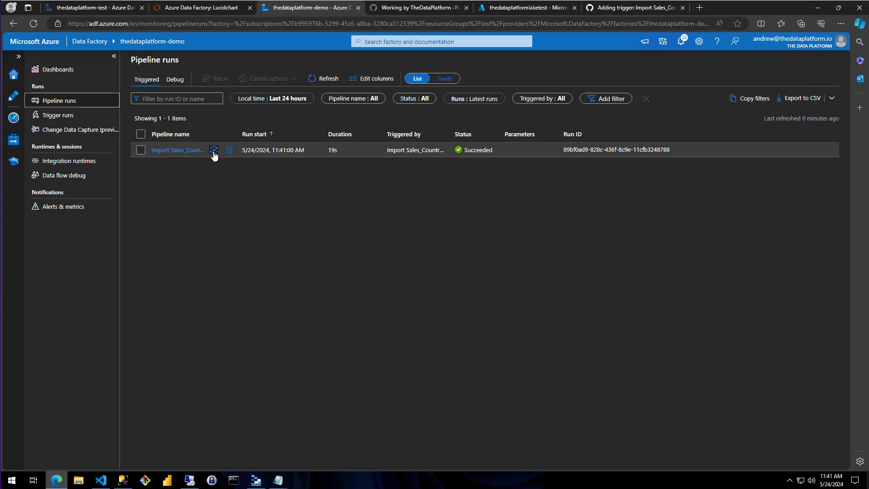
- Switch to Azure Storage Explorer and refresh the landing container to look for the Sales.CountryRegionCurrency.parquet file
click(256, 479)
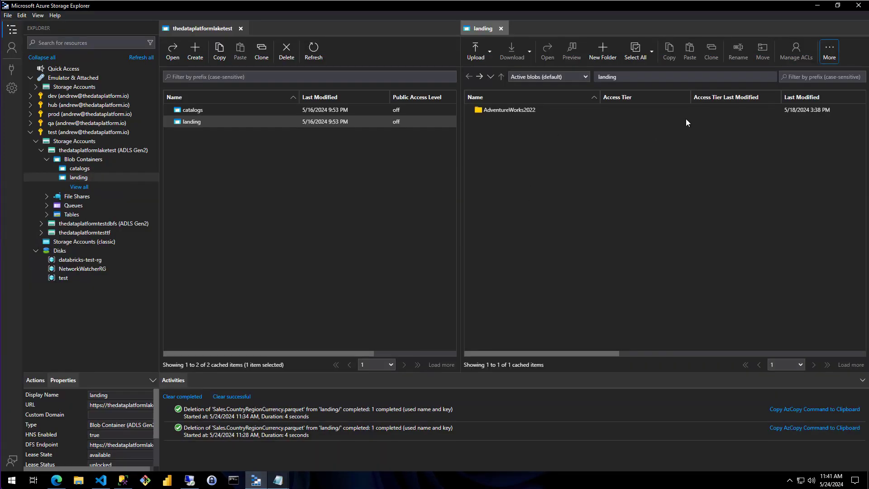
click(827, 55)
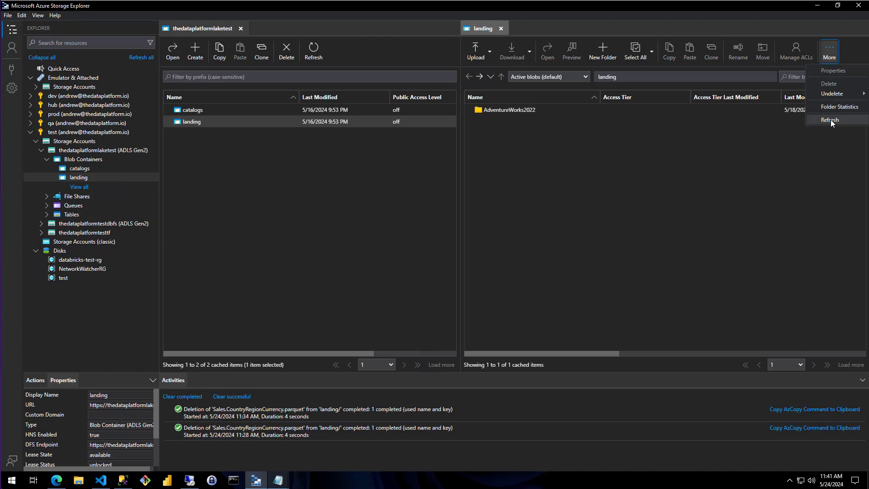
click(830, 120)
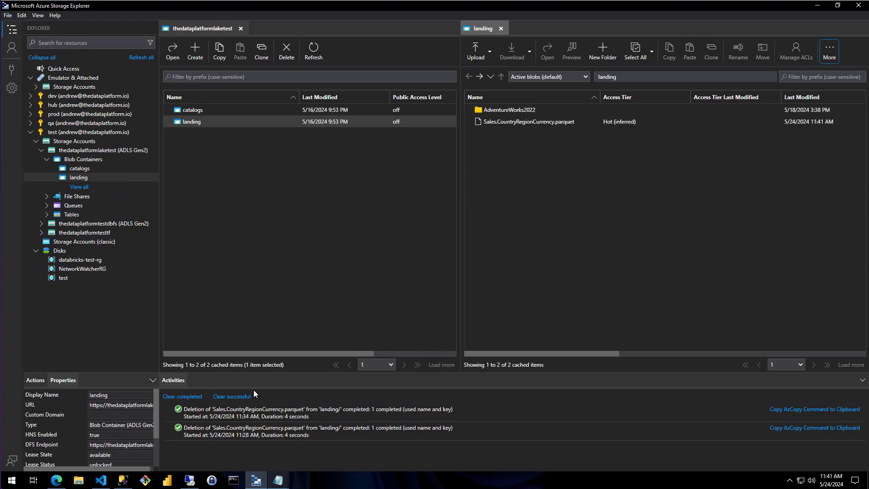
- Return to Data Factory and review the trigger options on the Import Sales_CountryRegionCurrency pipeline and the factory's list of triggers
click(56, 480)
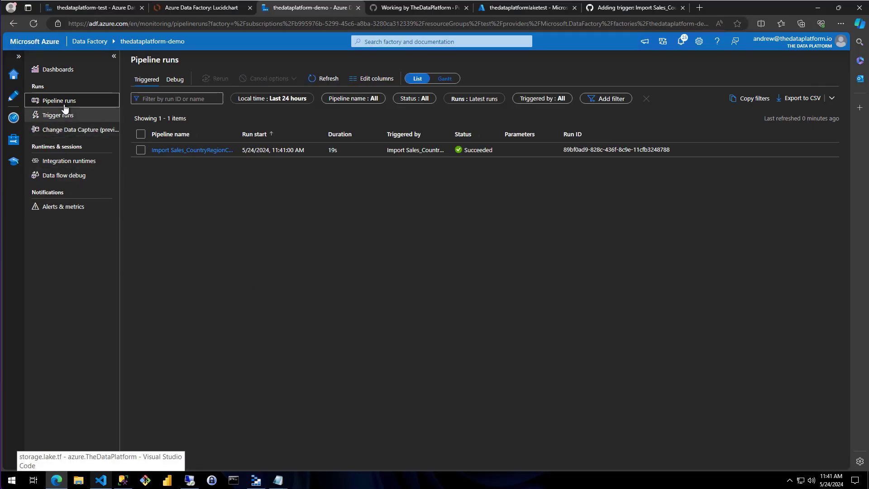
click(12, 95)
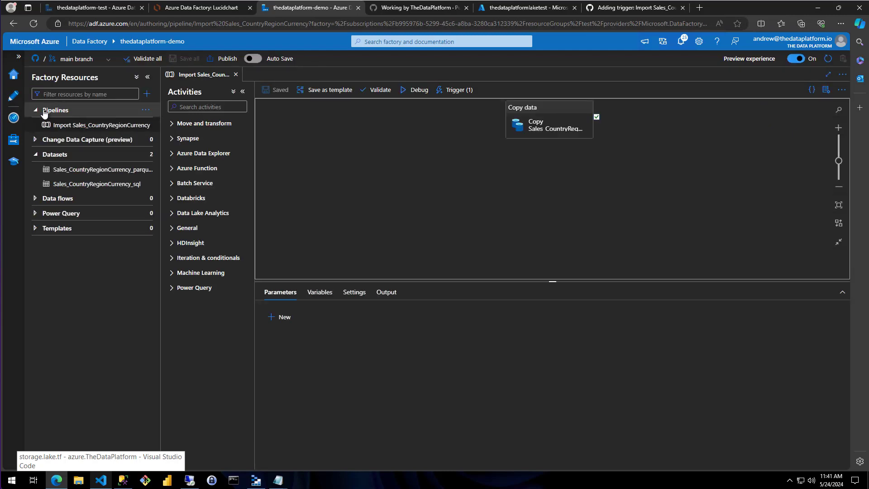
click(454, 90)
click(418, 204)
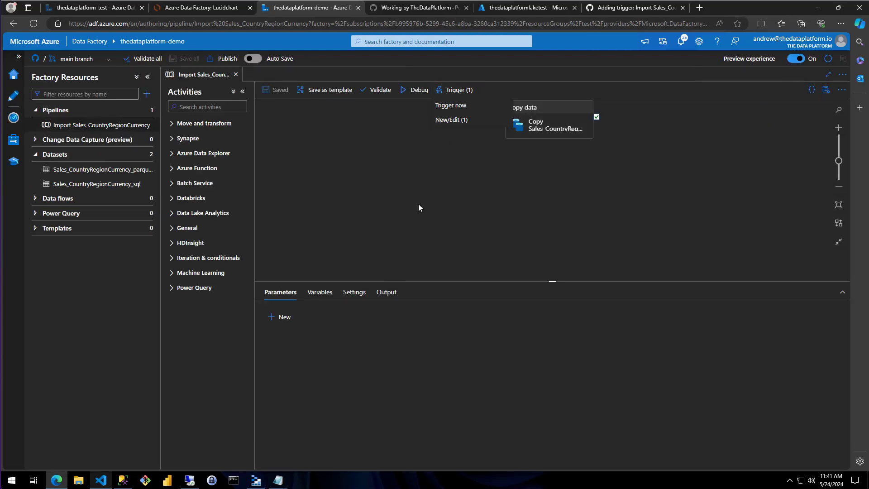
click(14, 139)
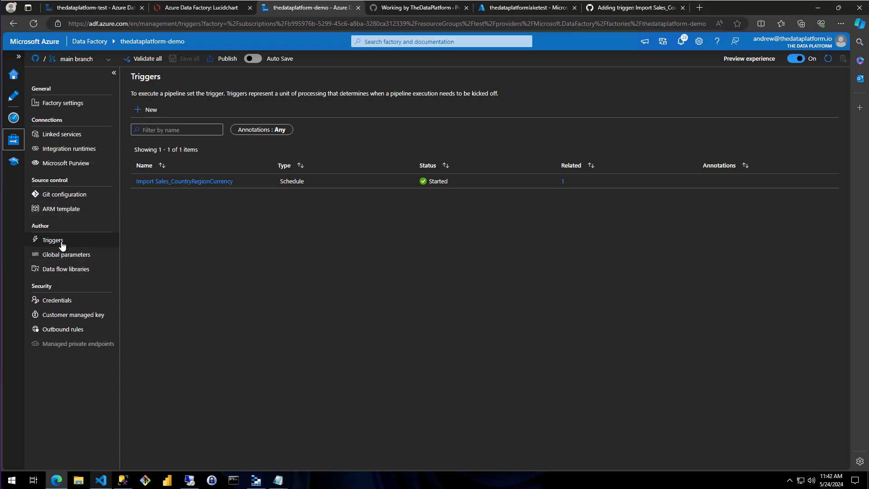
- Review the monitored trigger and pipeline runs, and inspect the activity runs of the Import Sales_CountryRegionCurrency pipeline run
click(13, 117)
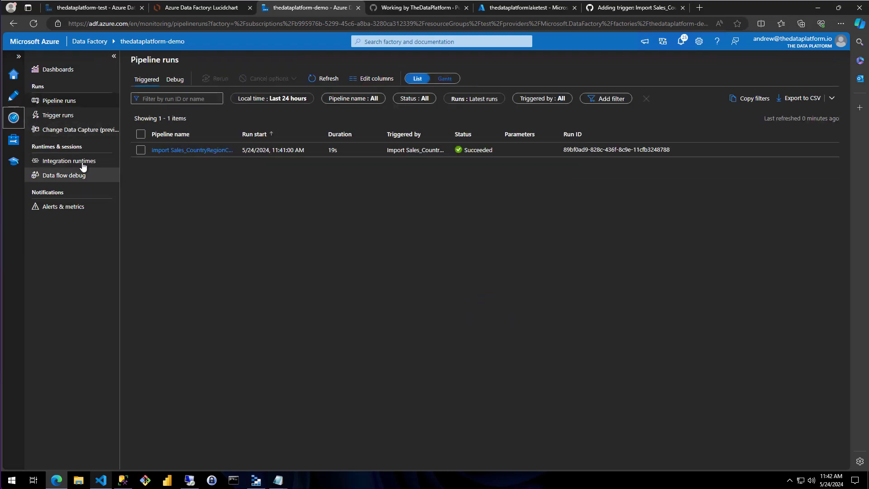
click(59, 116)
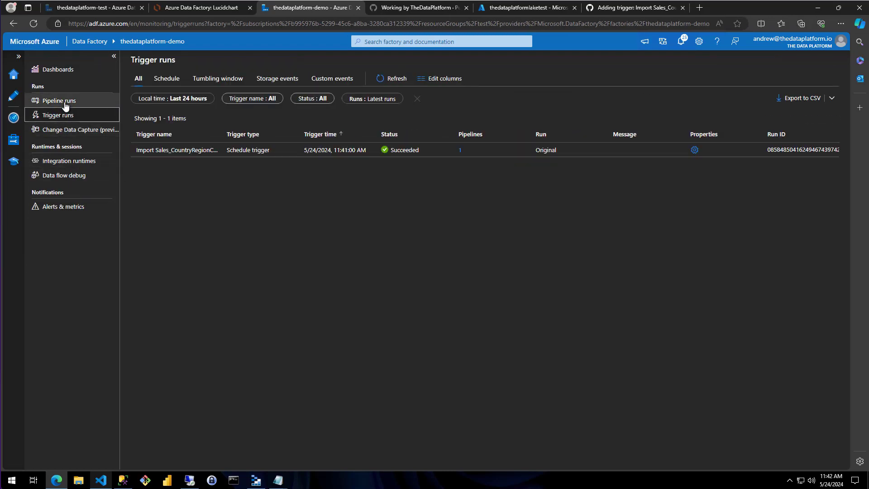
click(65, 104)
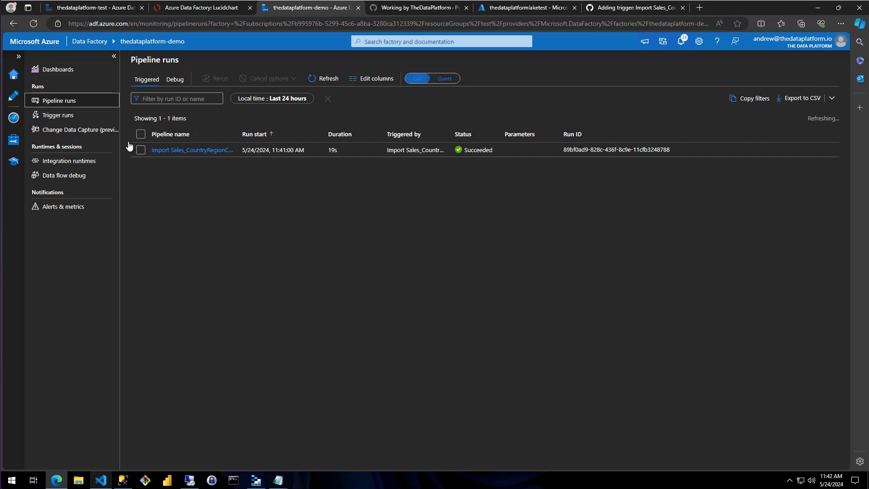
click(194, 152)
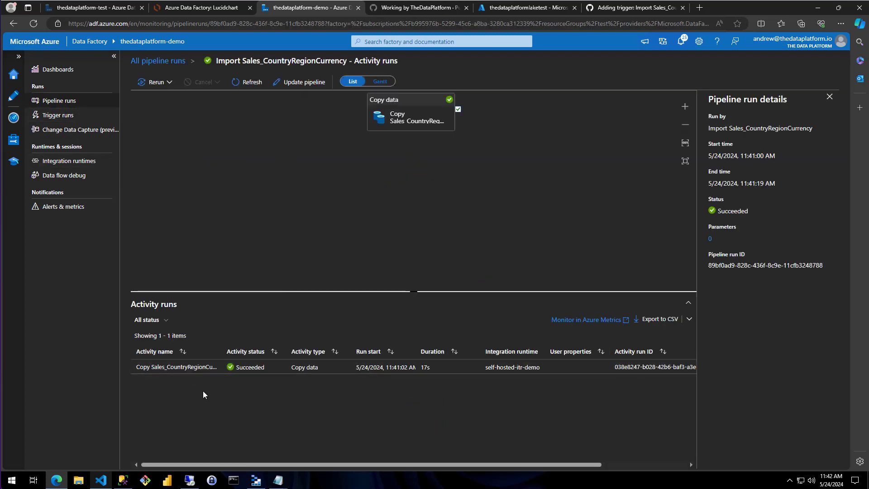
mouse_move(213, 371)
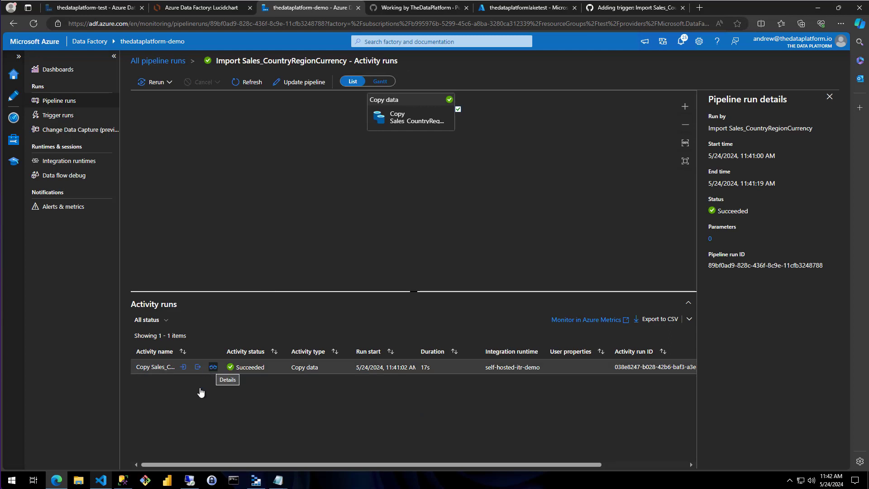